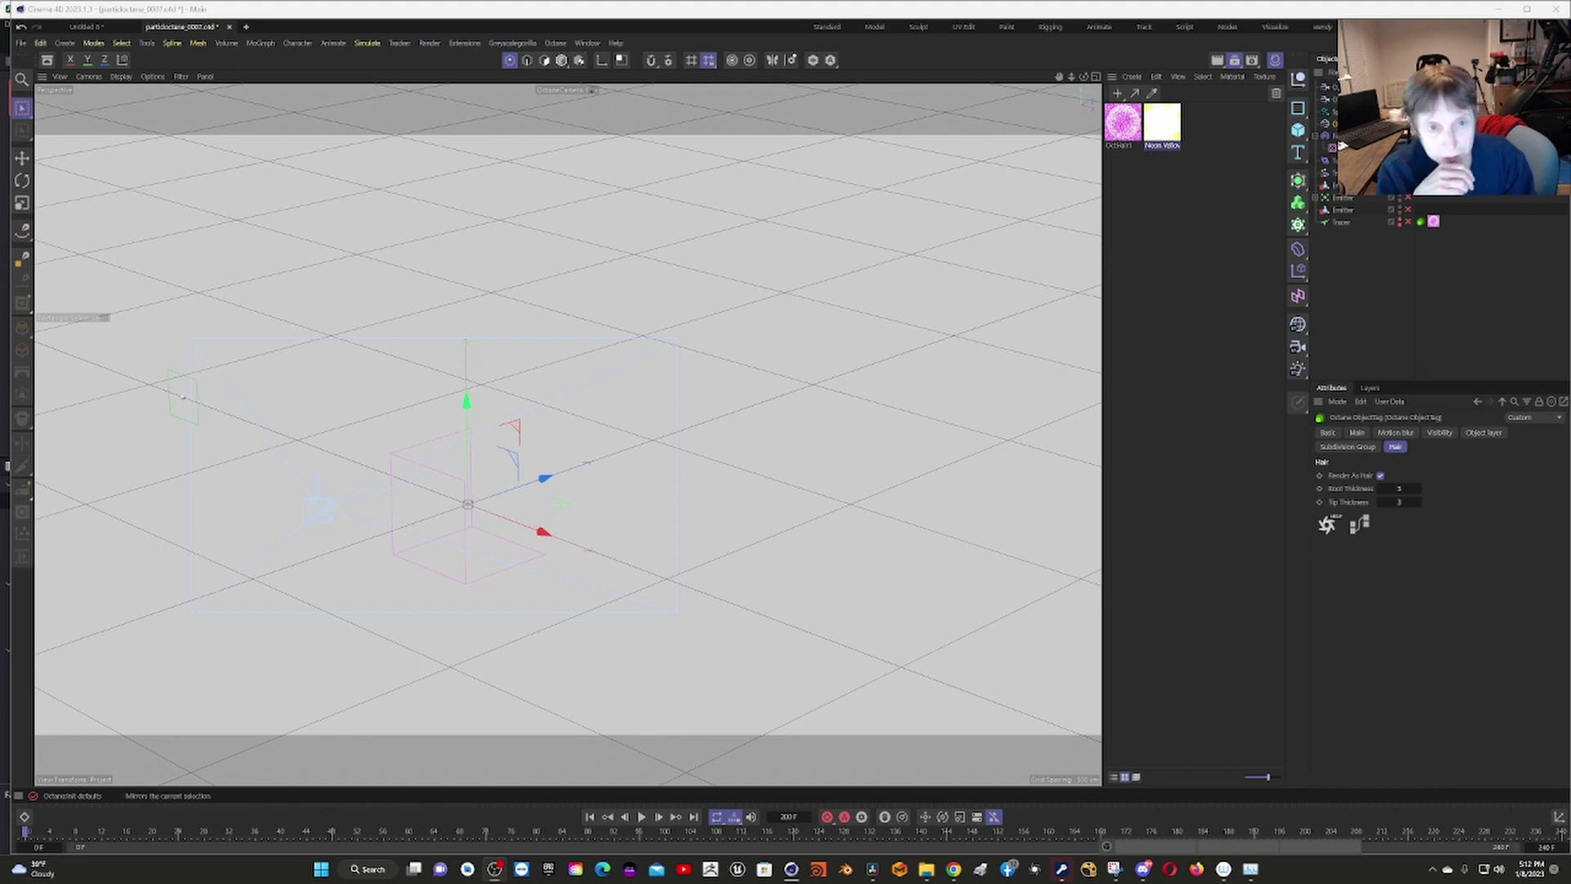
Open Render > Edit Render Settings and show the Octane Renderer page.
click(426, 45)
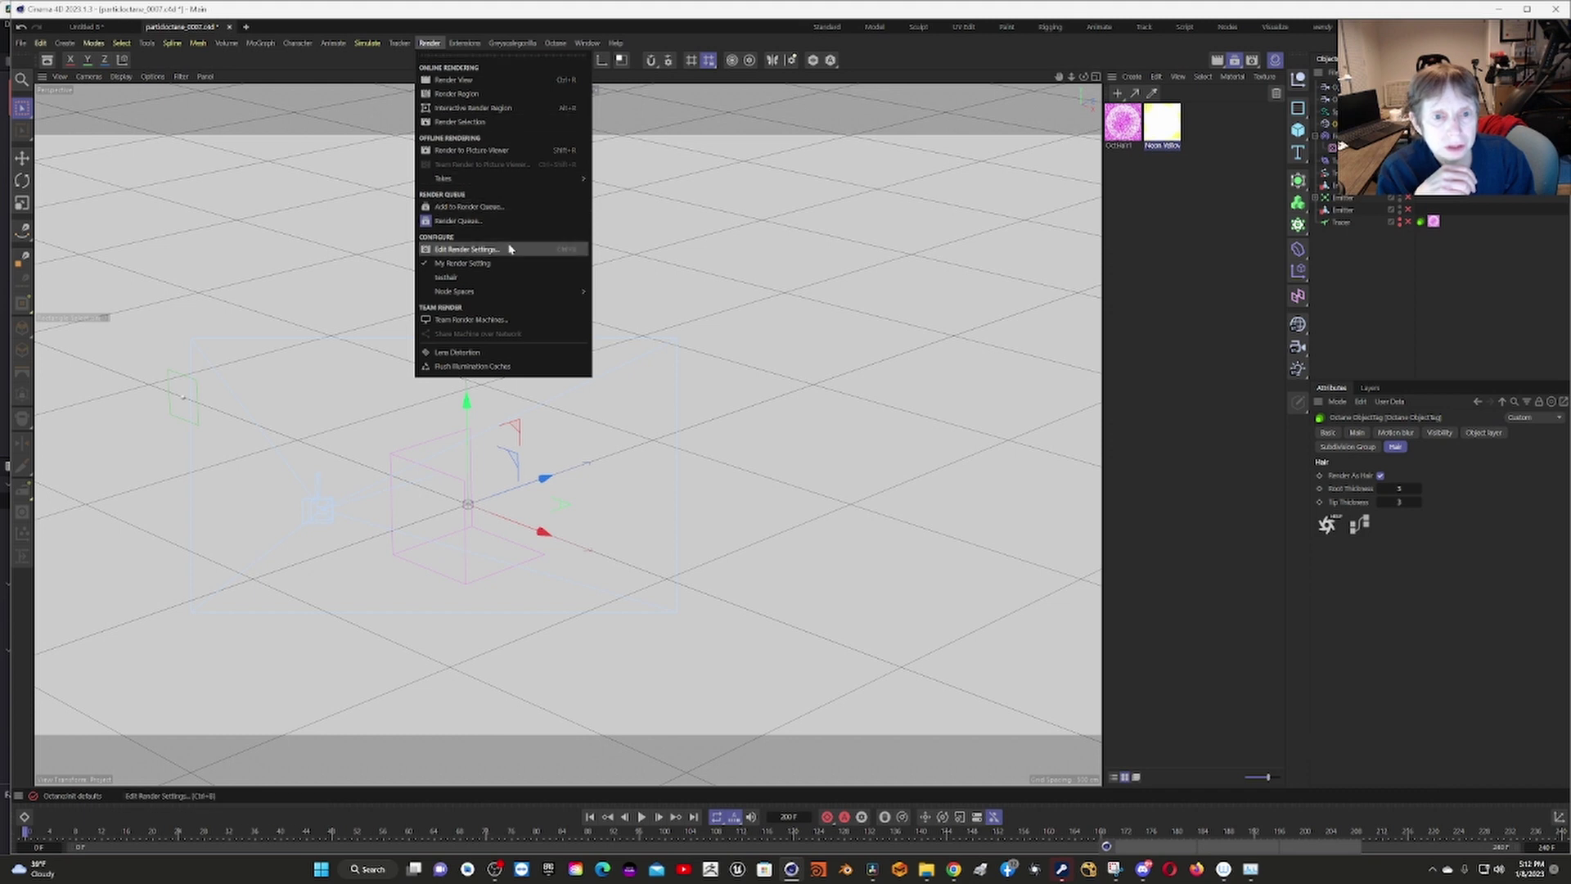
click(466, 249)
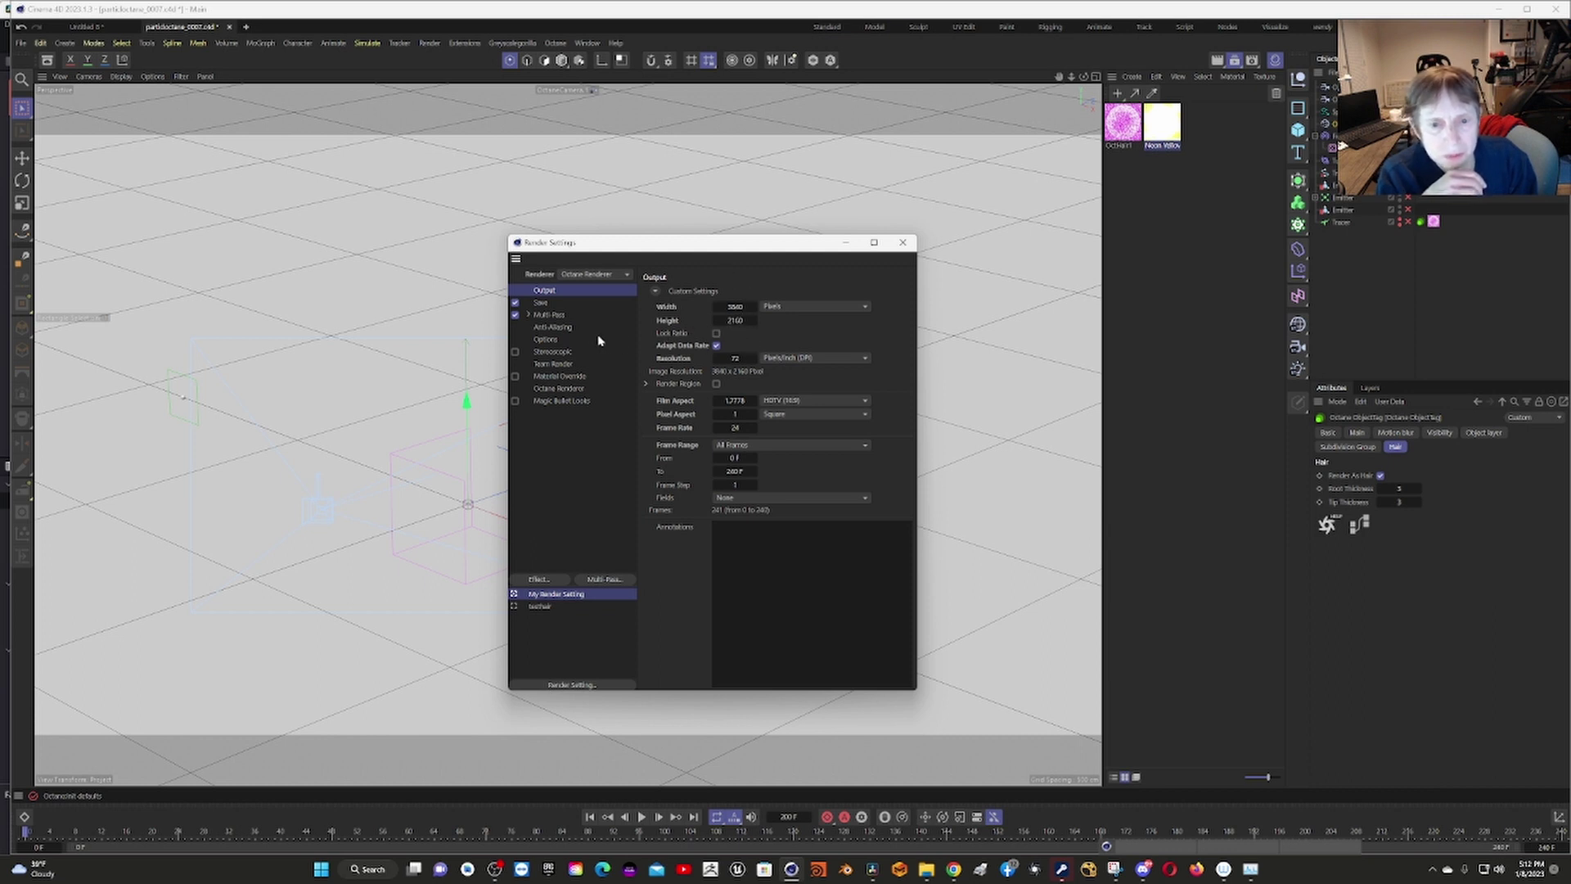
click(556, 390)
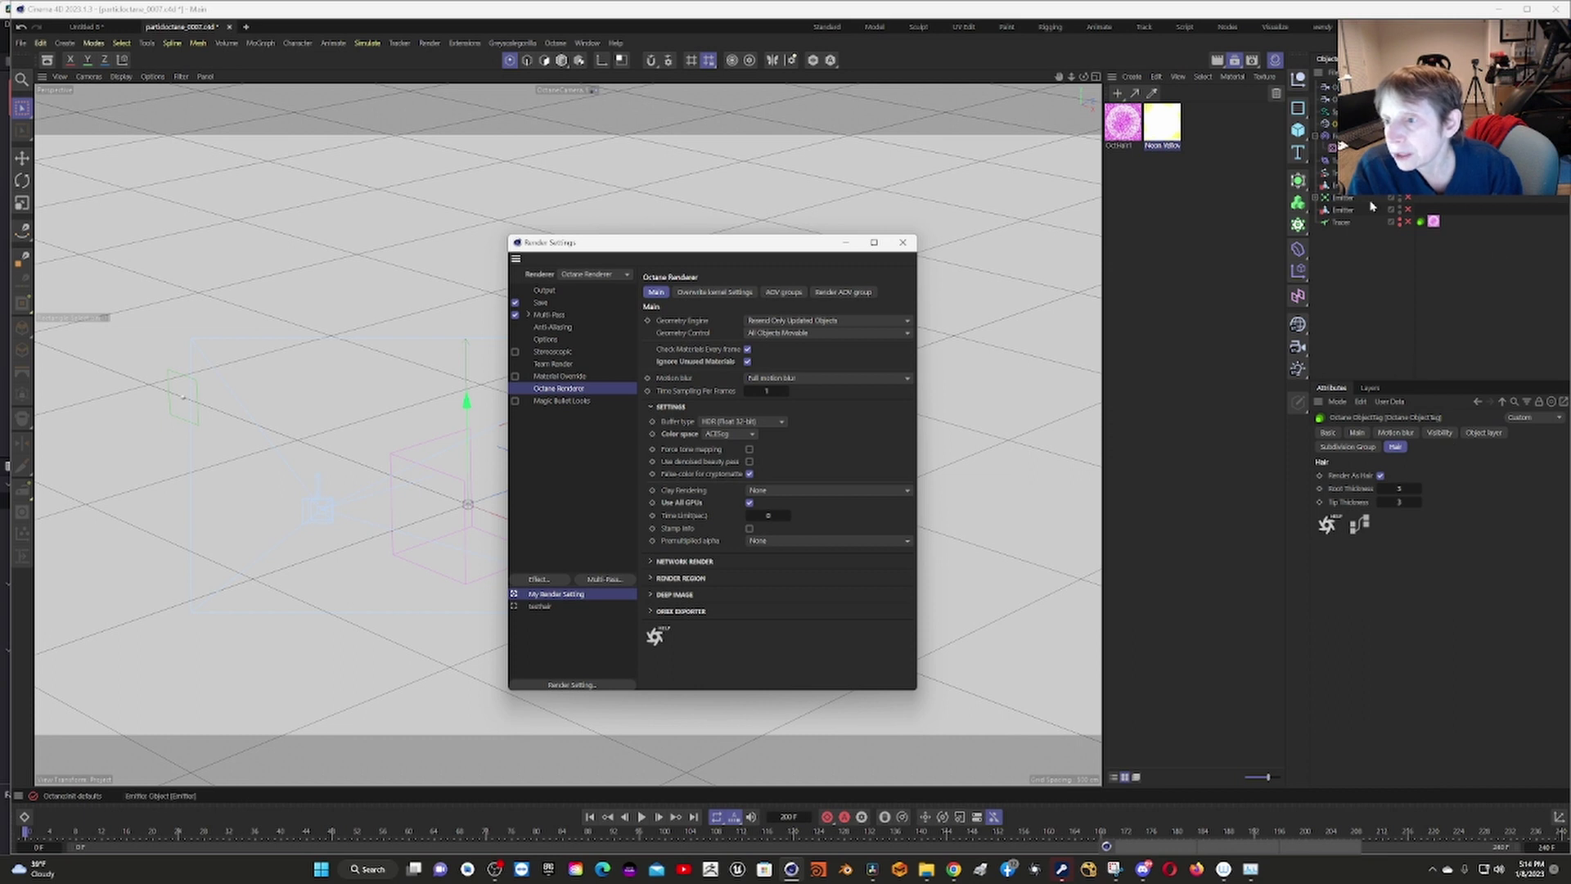
Select the Emitter, view its Particle emission settings, and collapse its Sphere child.
click(1319, 202)
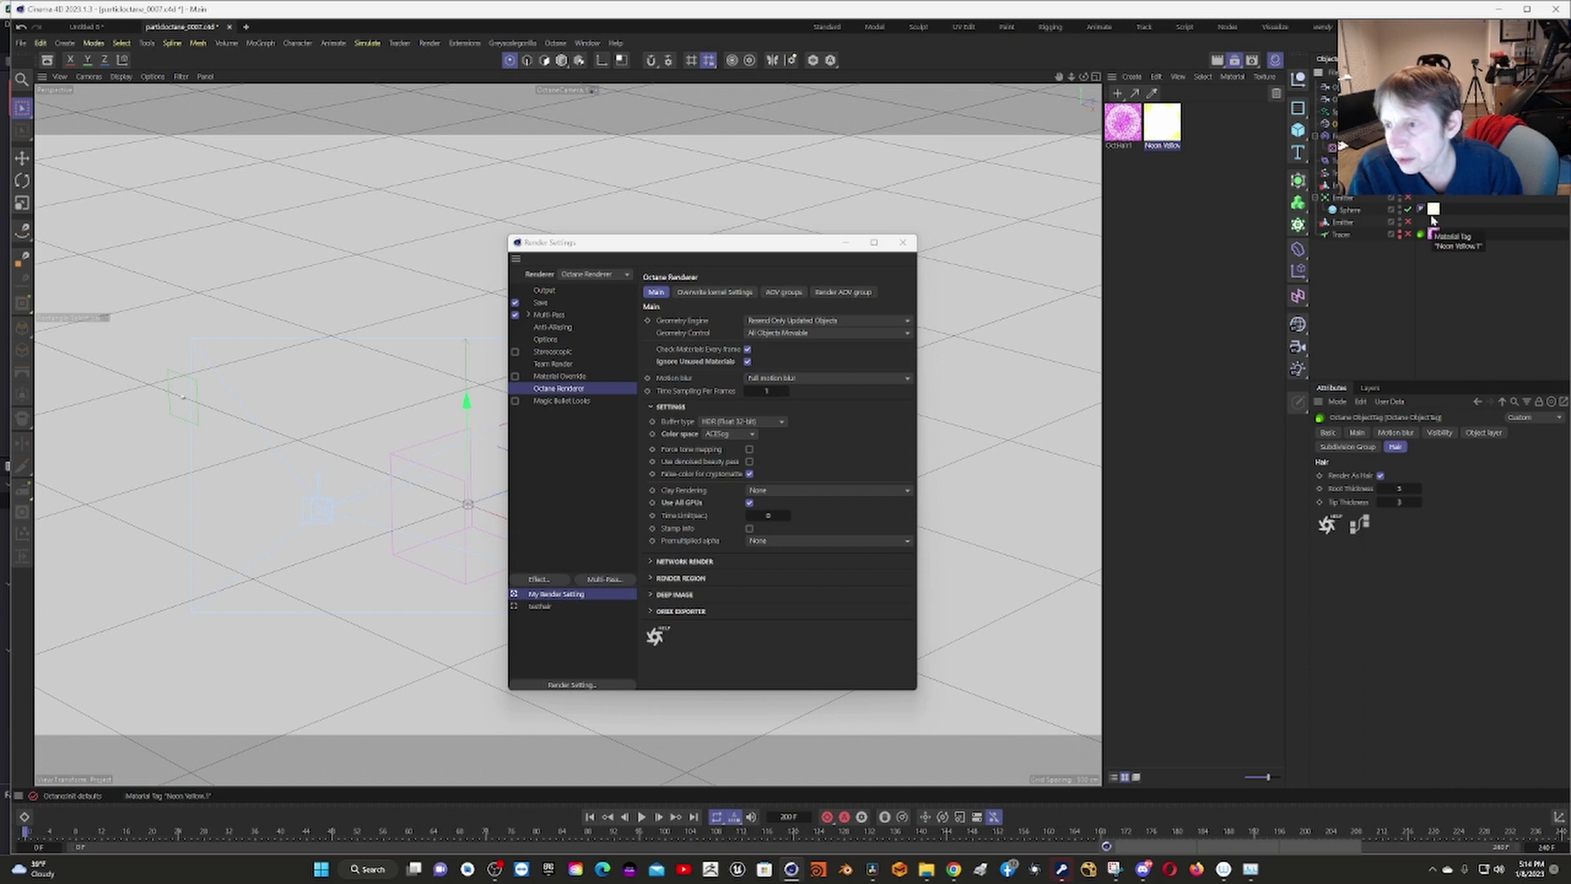
click(1345, 199)
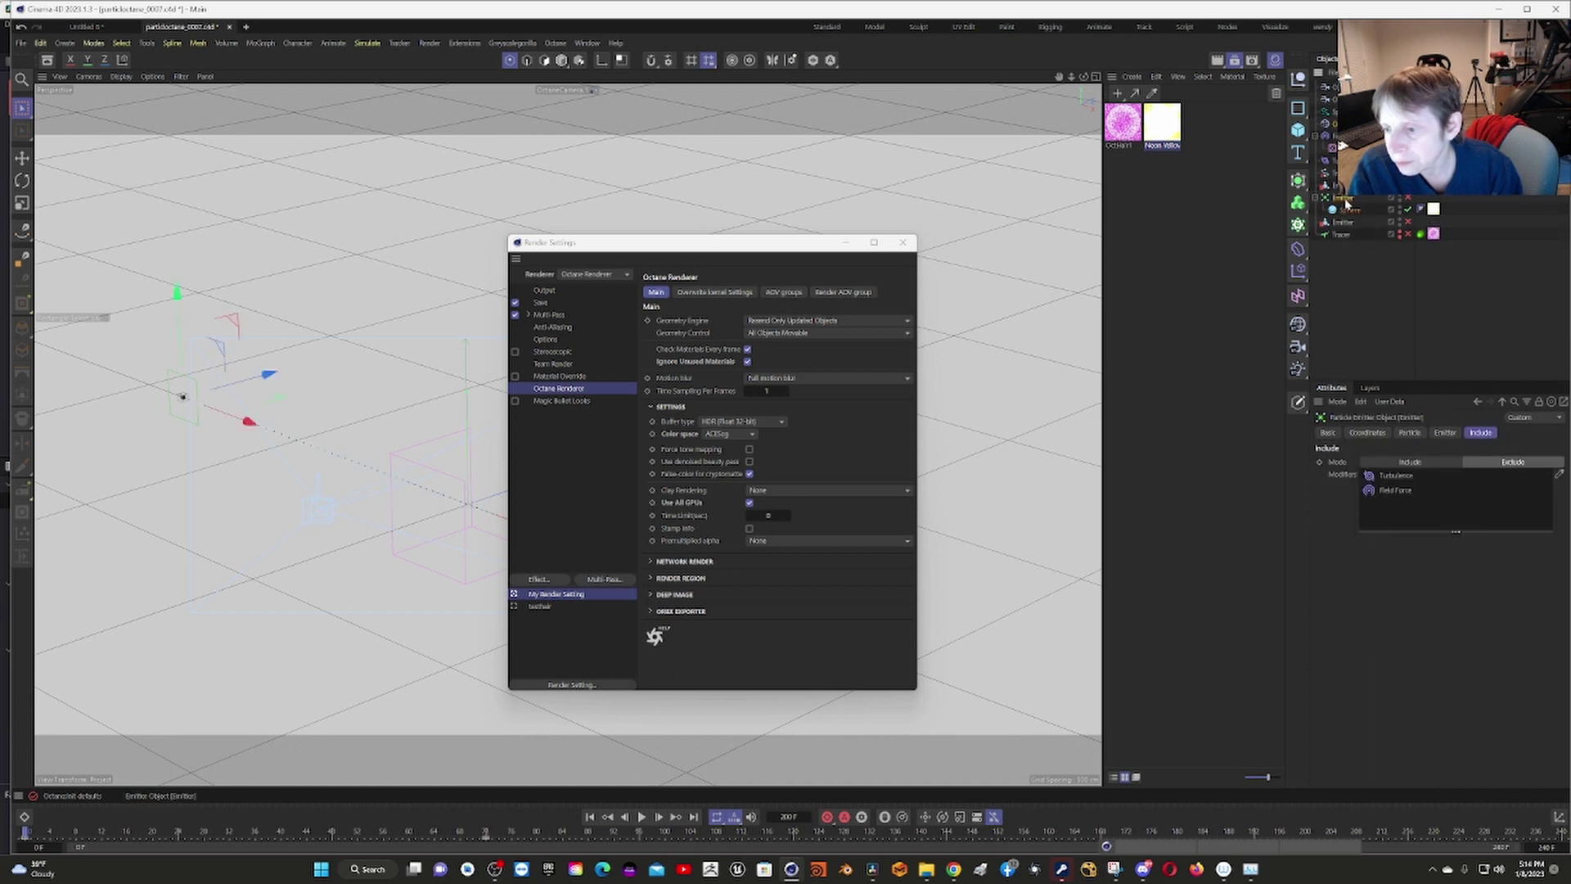
click(1445, 434)
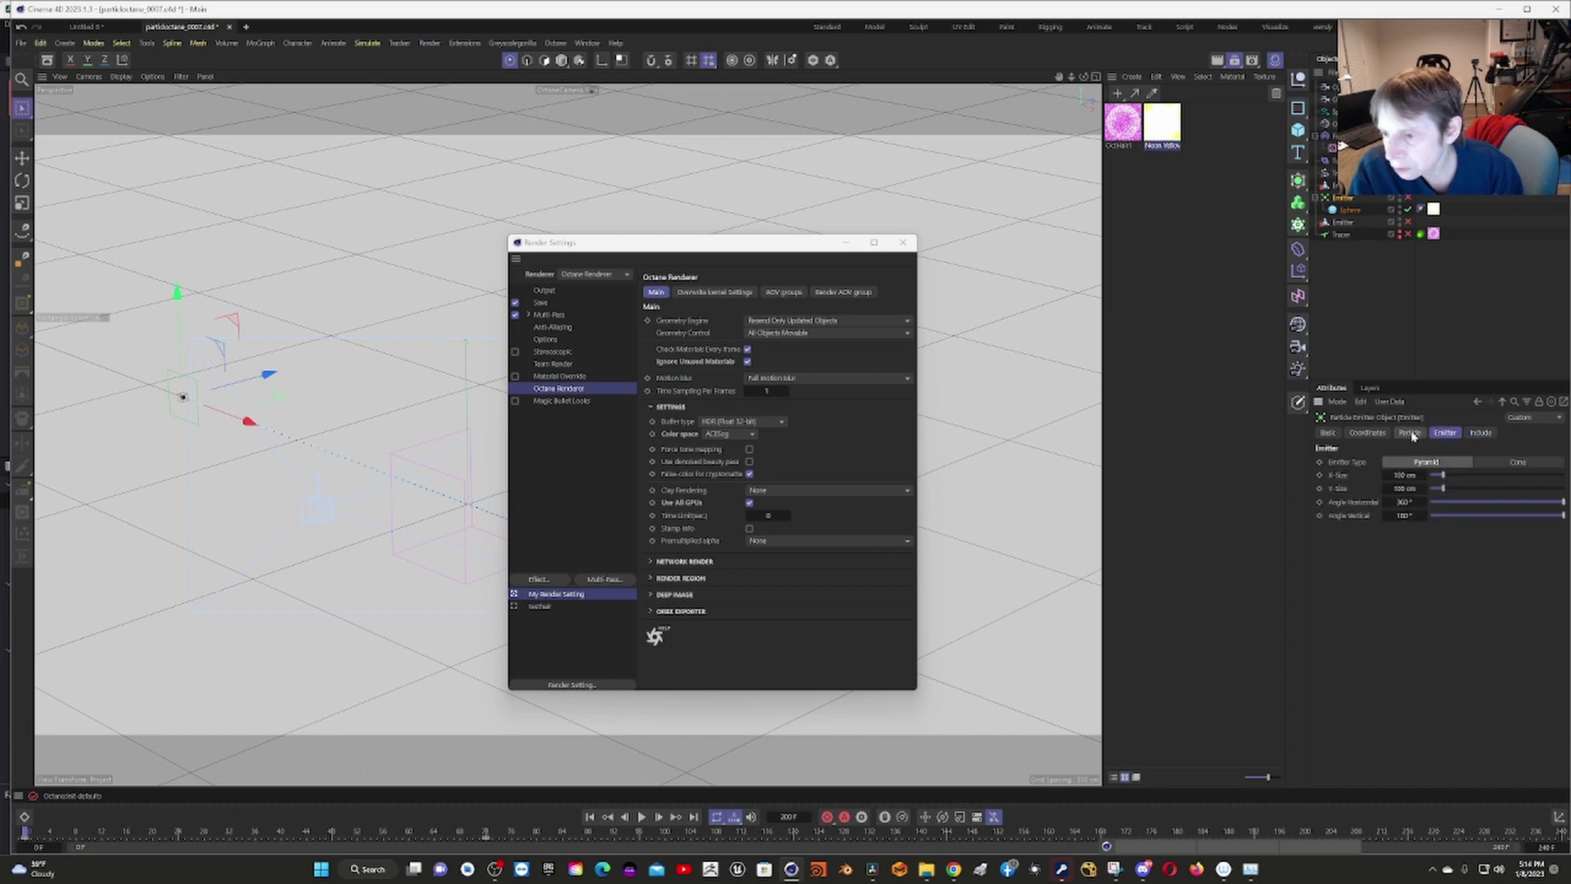
click(1410, 434)
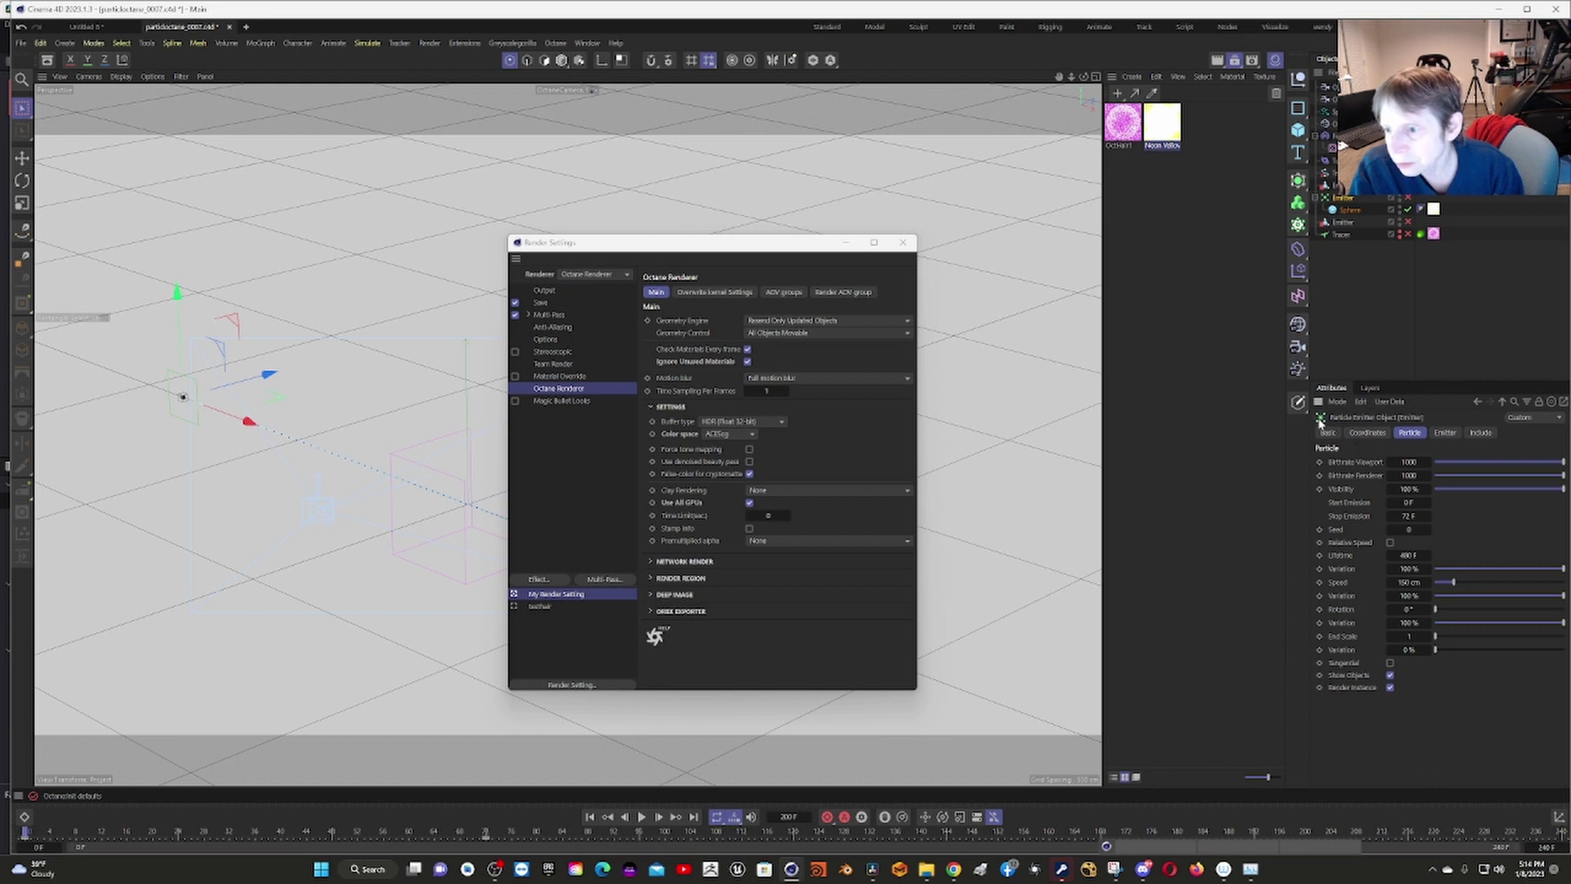
click(1315, 198)
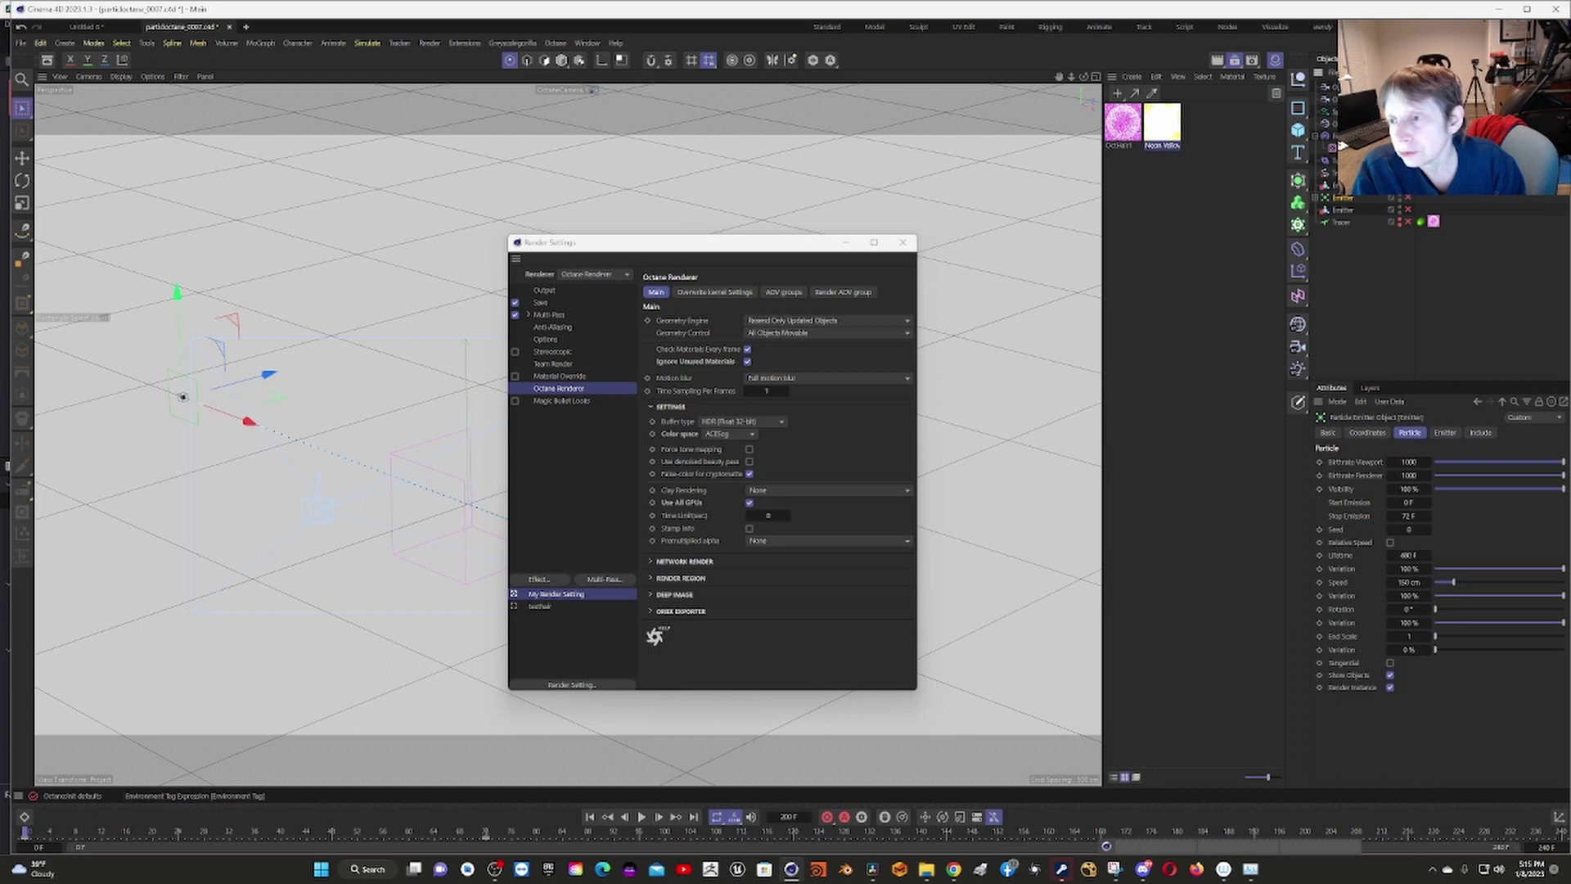
Inspect the Environment tag's settings.
click(1407, 147)
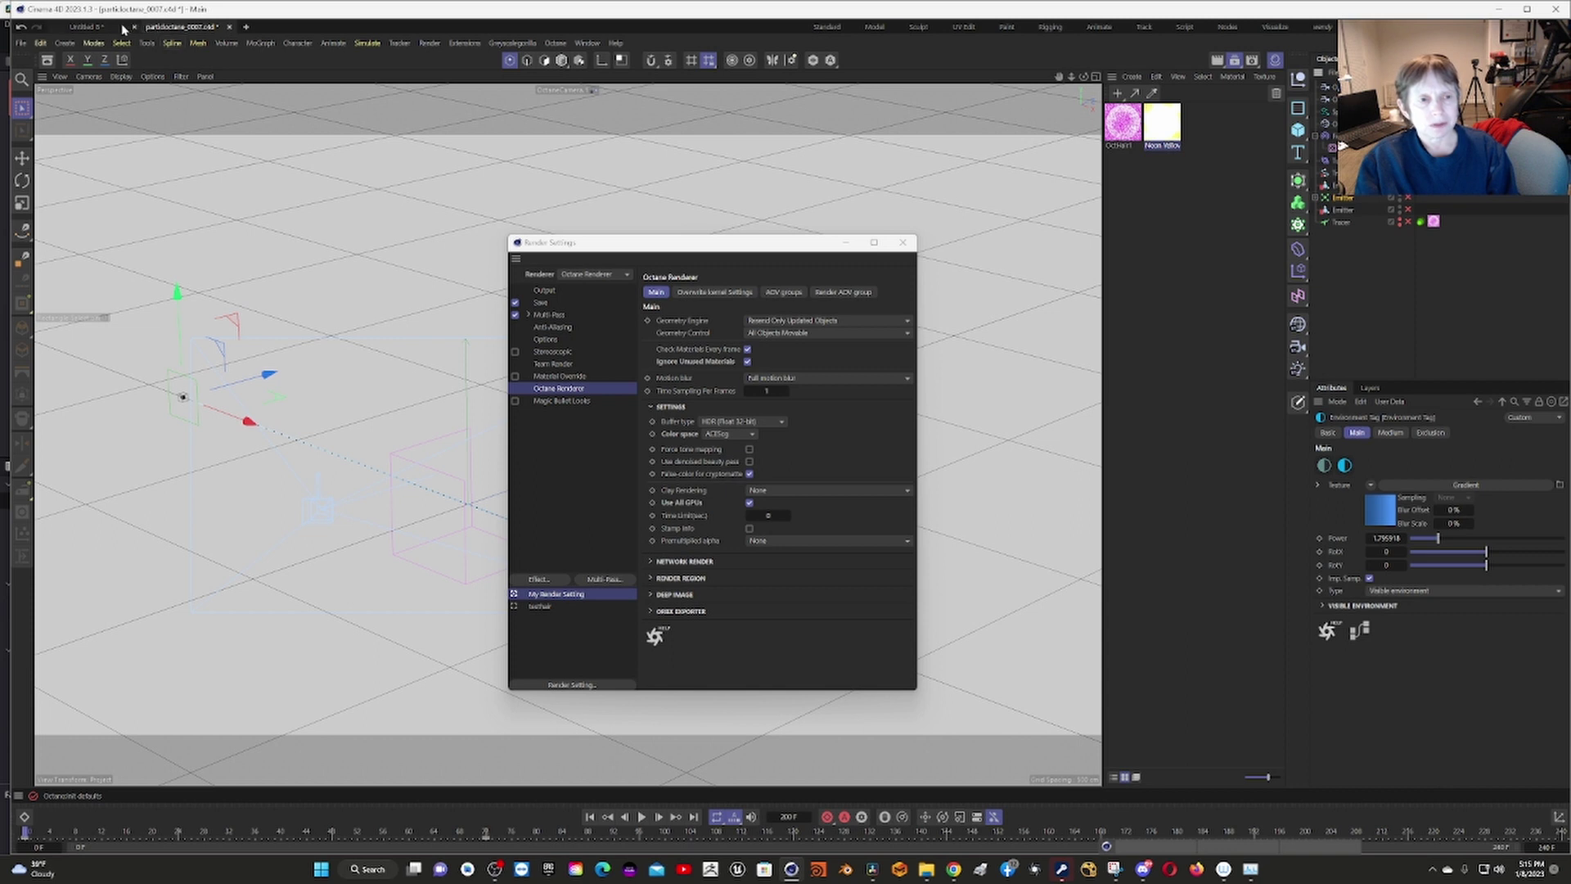
Switch documents and close the Render Settings dialog.
click(97, 27)
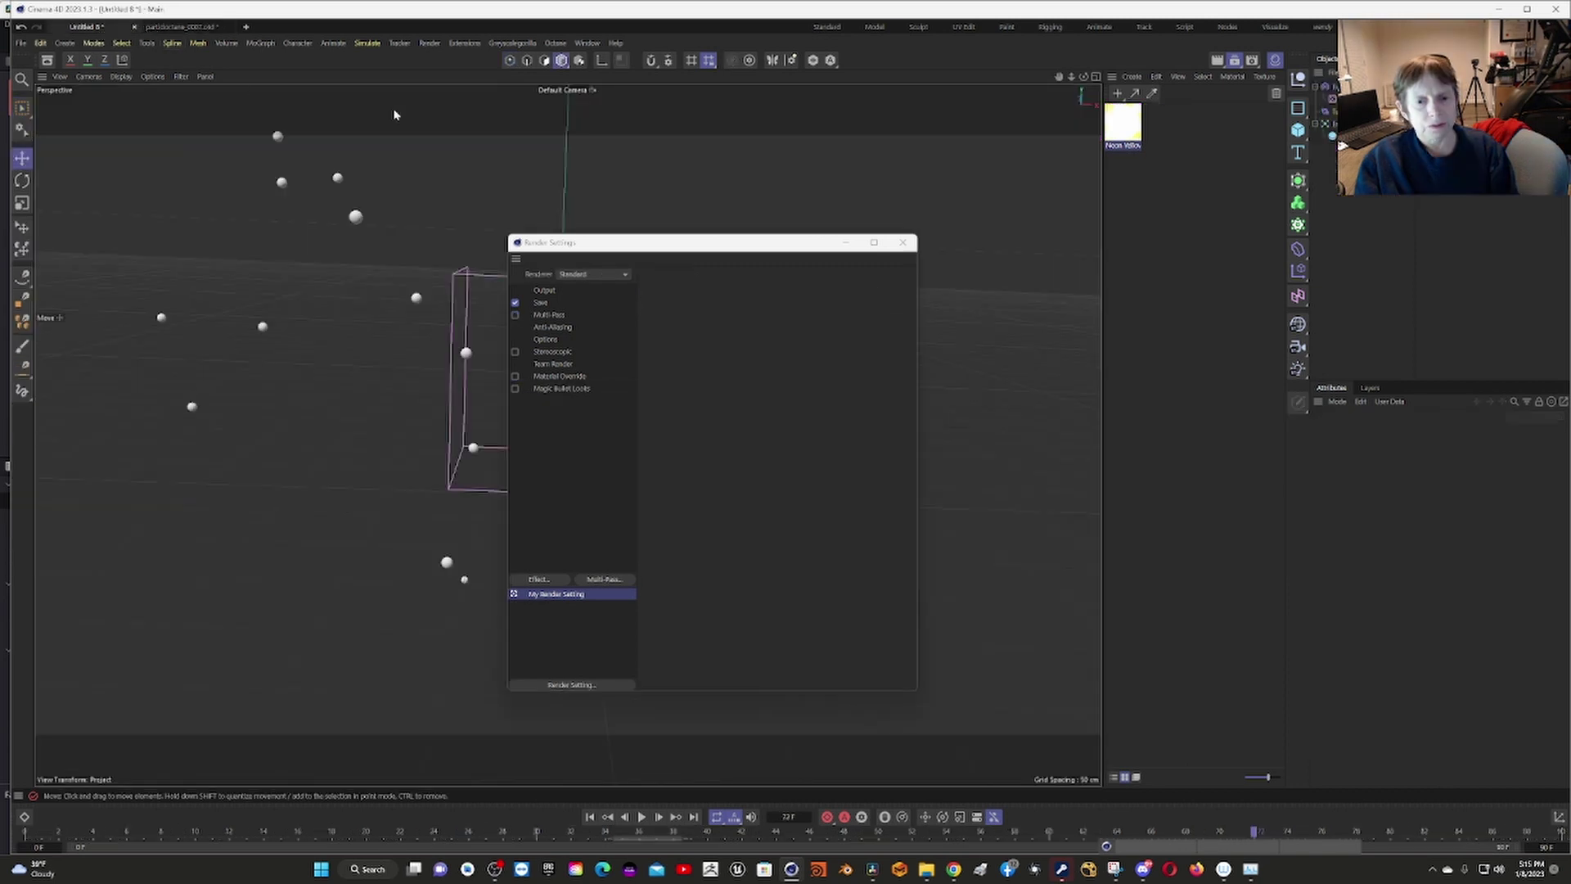
click(904, 243)
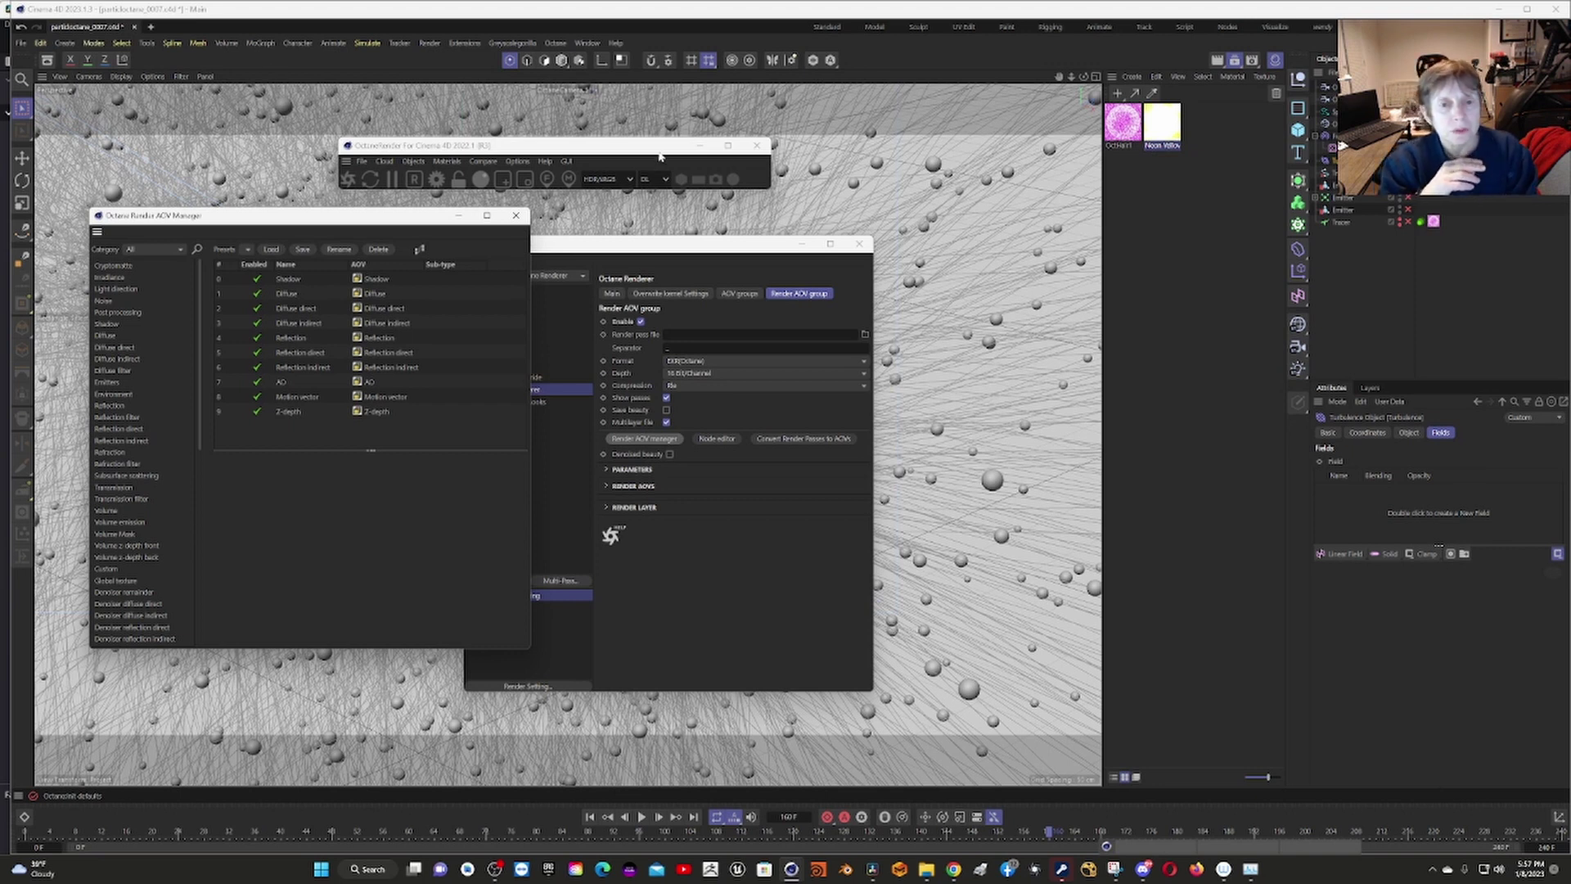
Start a full-screen Octane live render and preview the Main, Diffuse and Direct Diffuse passes.
click(347, 185)
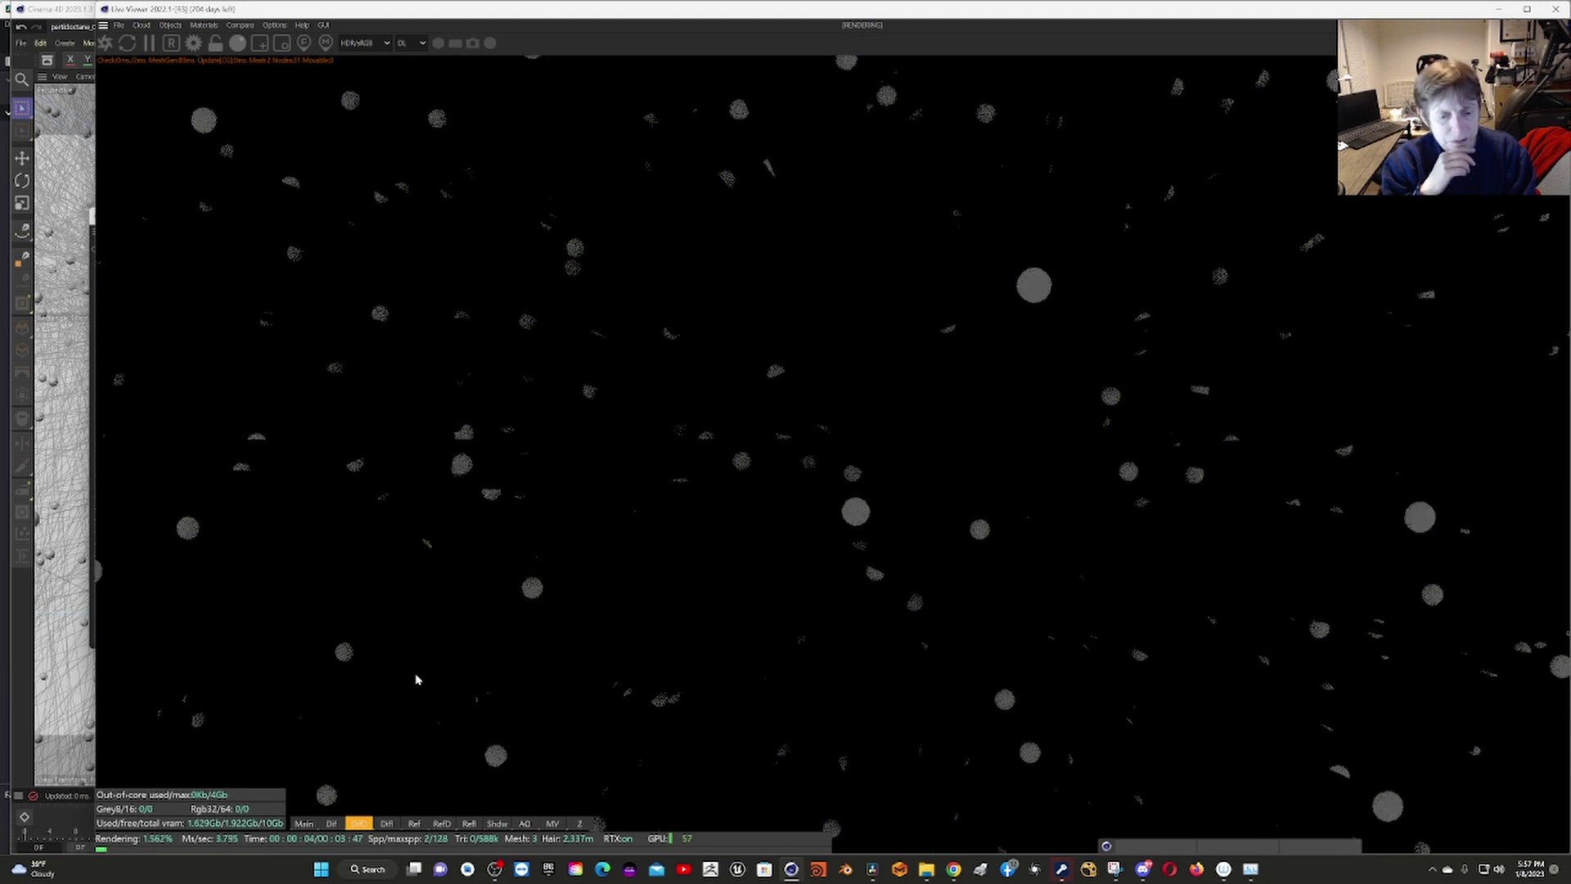
click(331, 824)
click(303, 824)
click(331, 824)
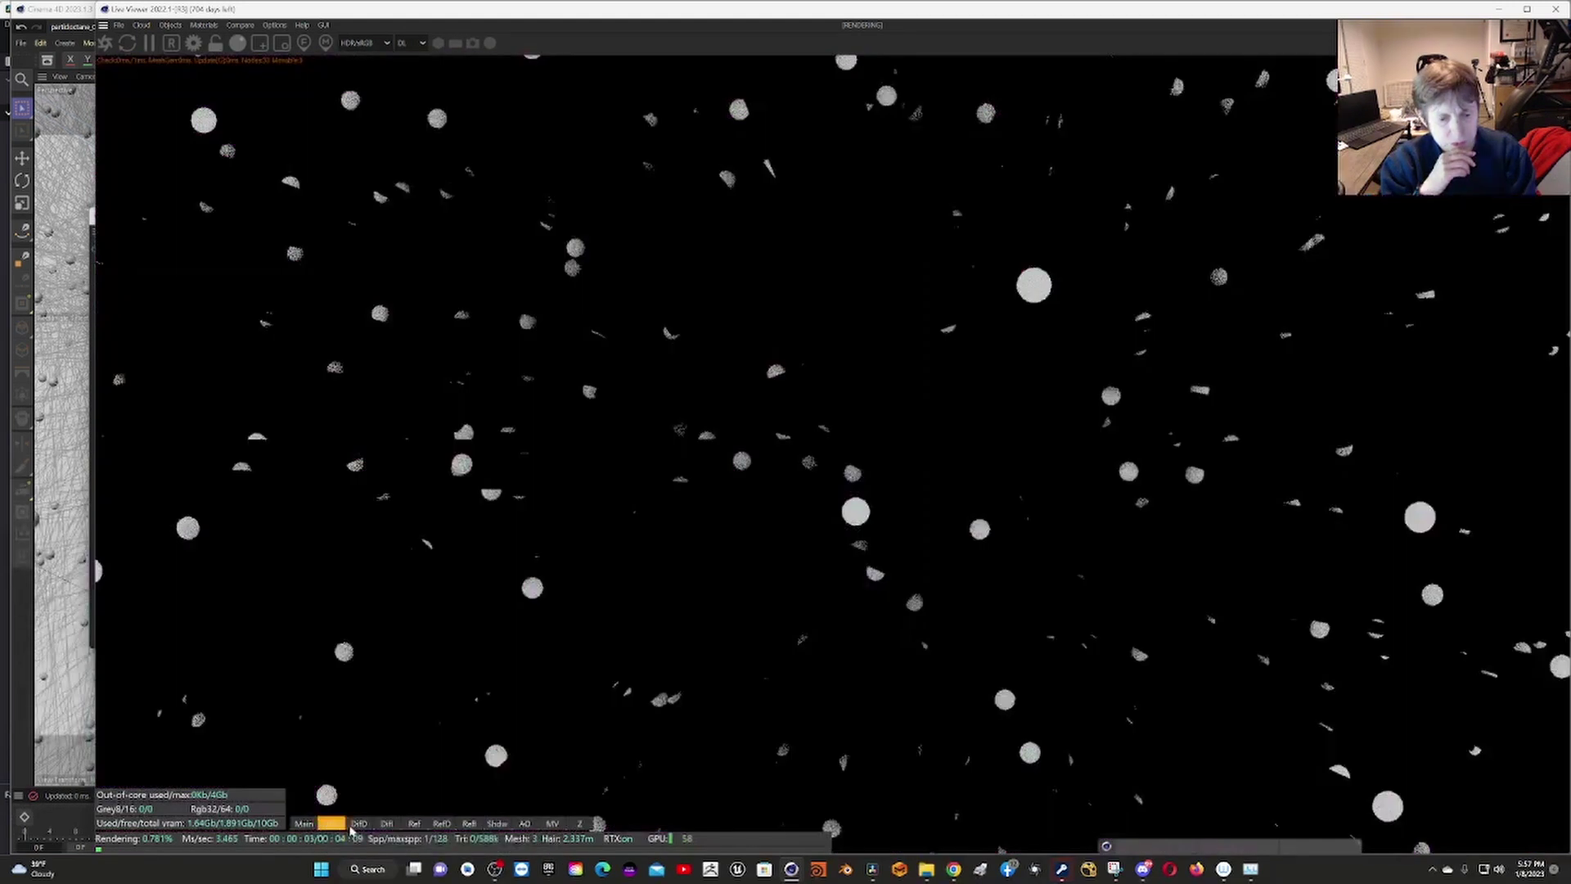
click(358, 824)
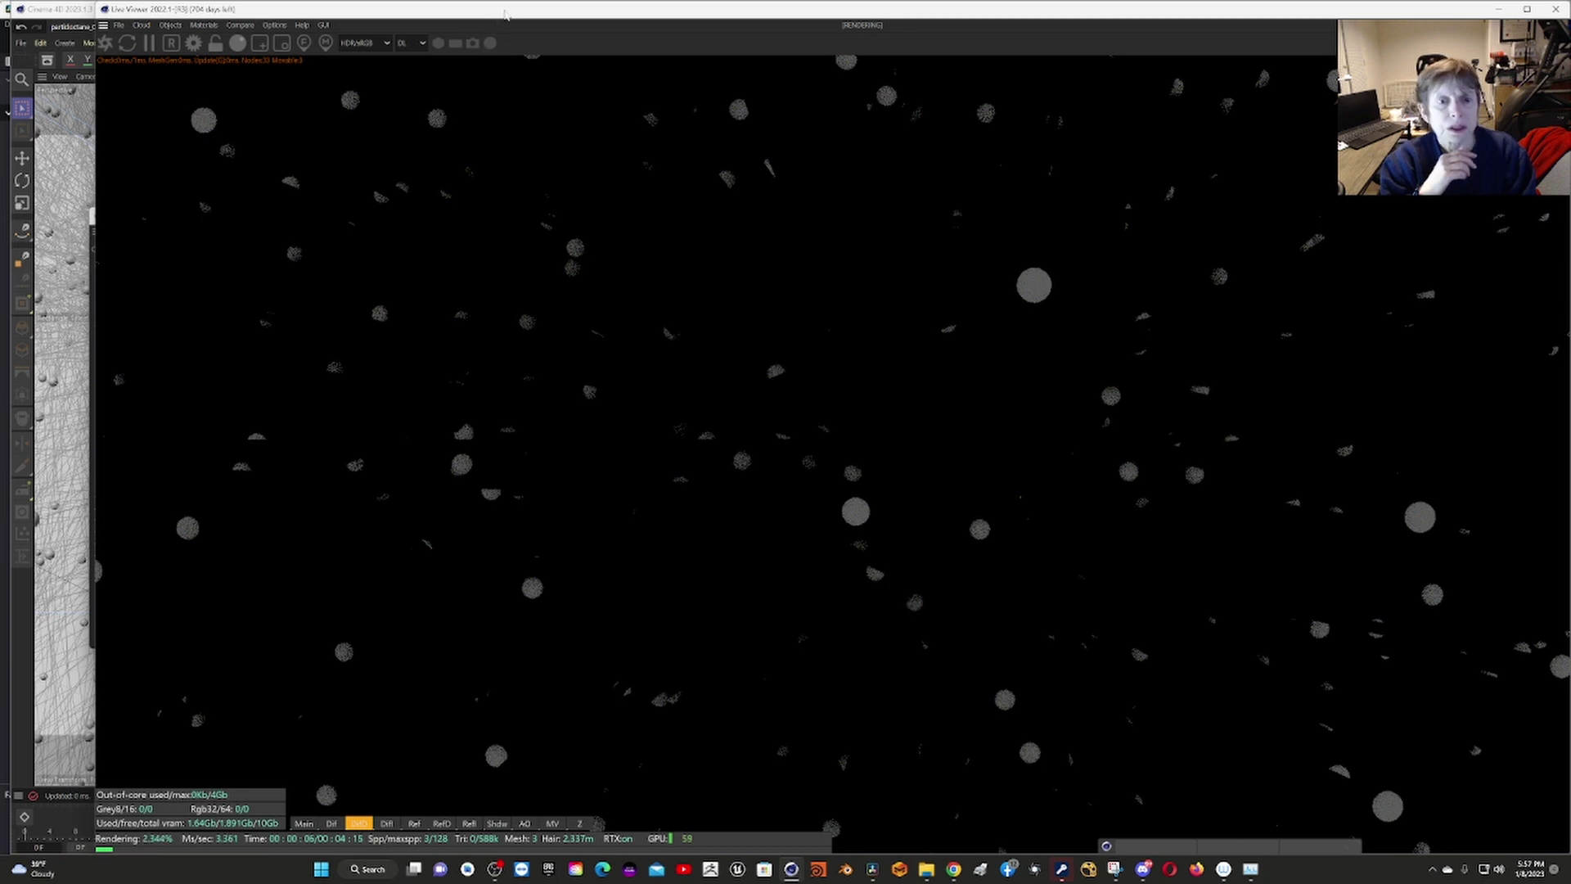
Shrink the Octane Live Viewer into a smaller window moved up and left.
drag(499, 12, 710, 51)
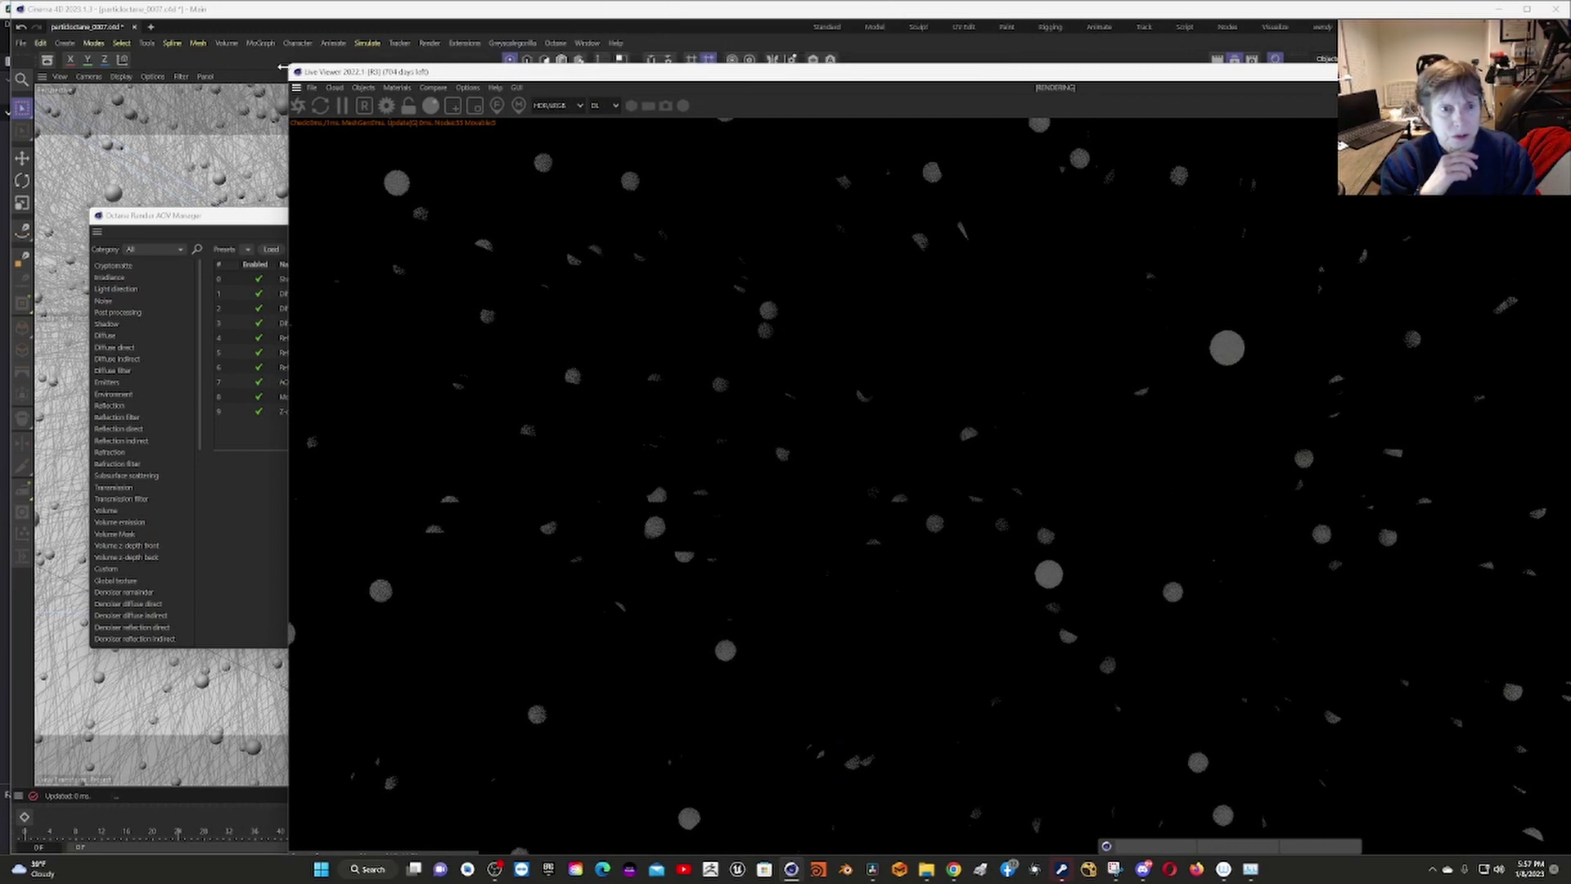
drag(288, 66, 617, 415)
drag(784, 430, 699, 144)
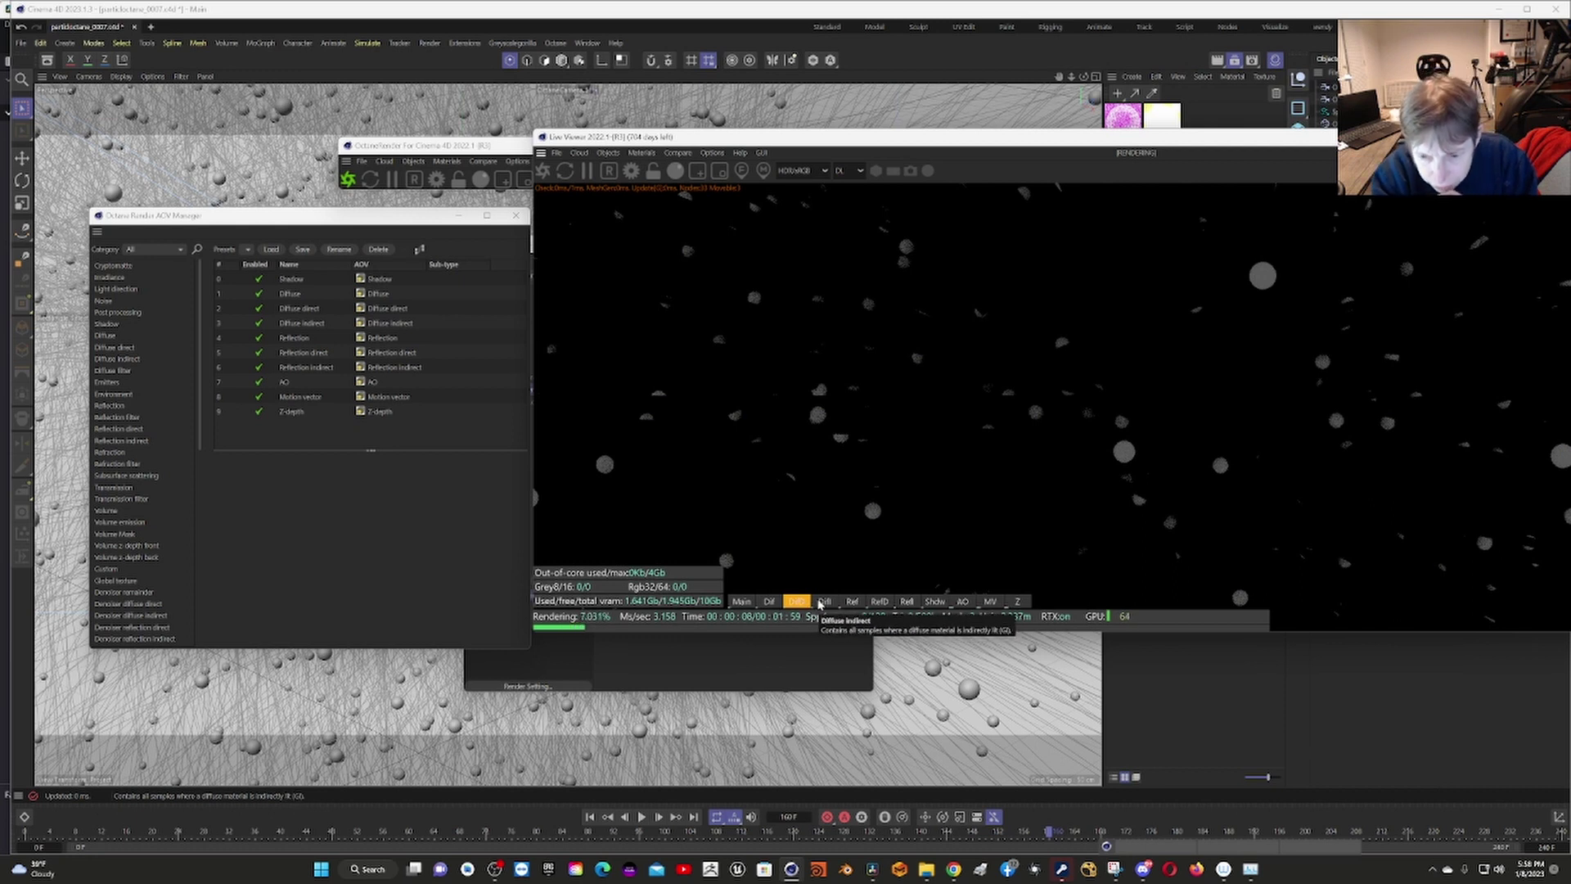
Preview the indirect diffuse, reflection, shadow, AO and motion vector passes, ending on Z-depth.
click(823, 602)
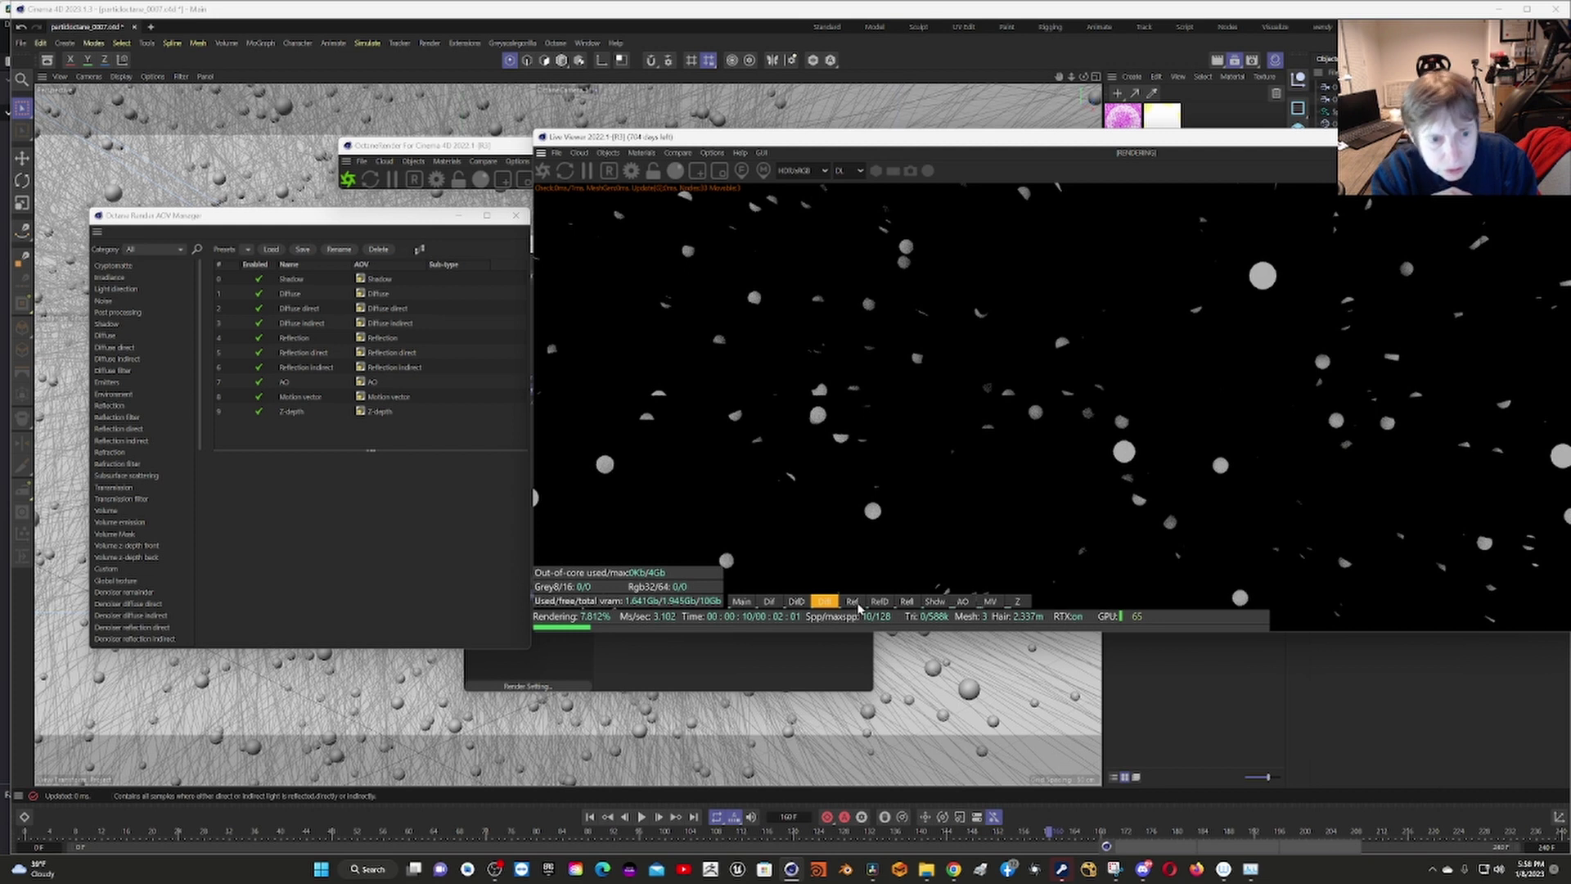
click(858, 605)
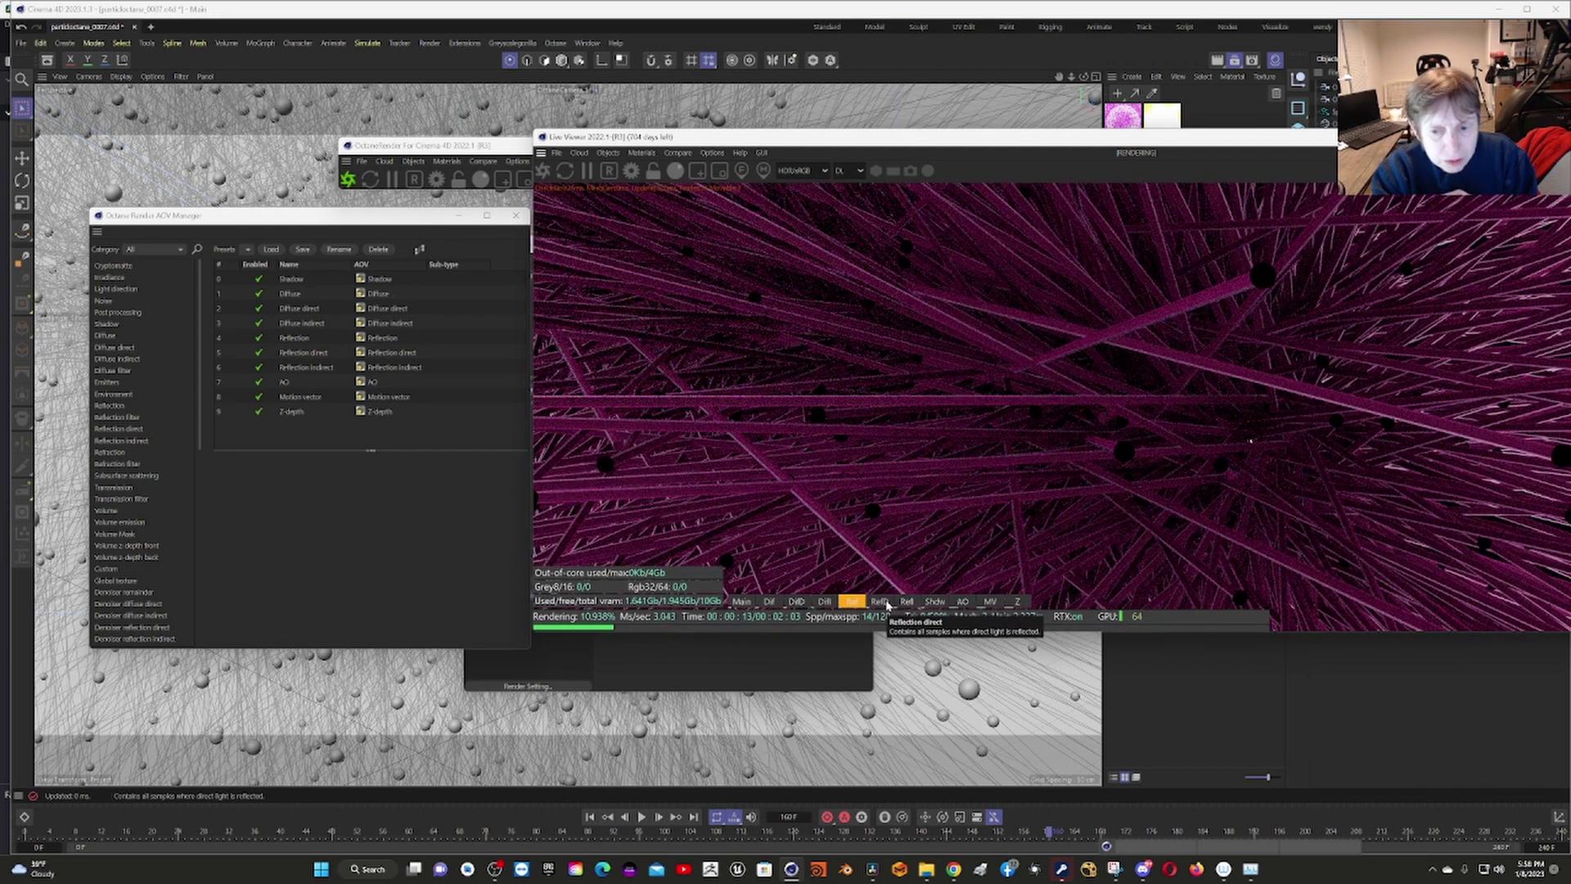
click(882, 602)
click(907, 603)
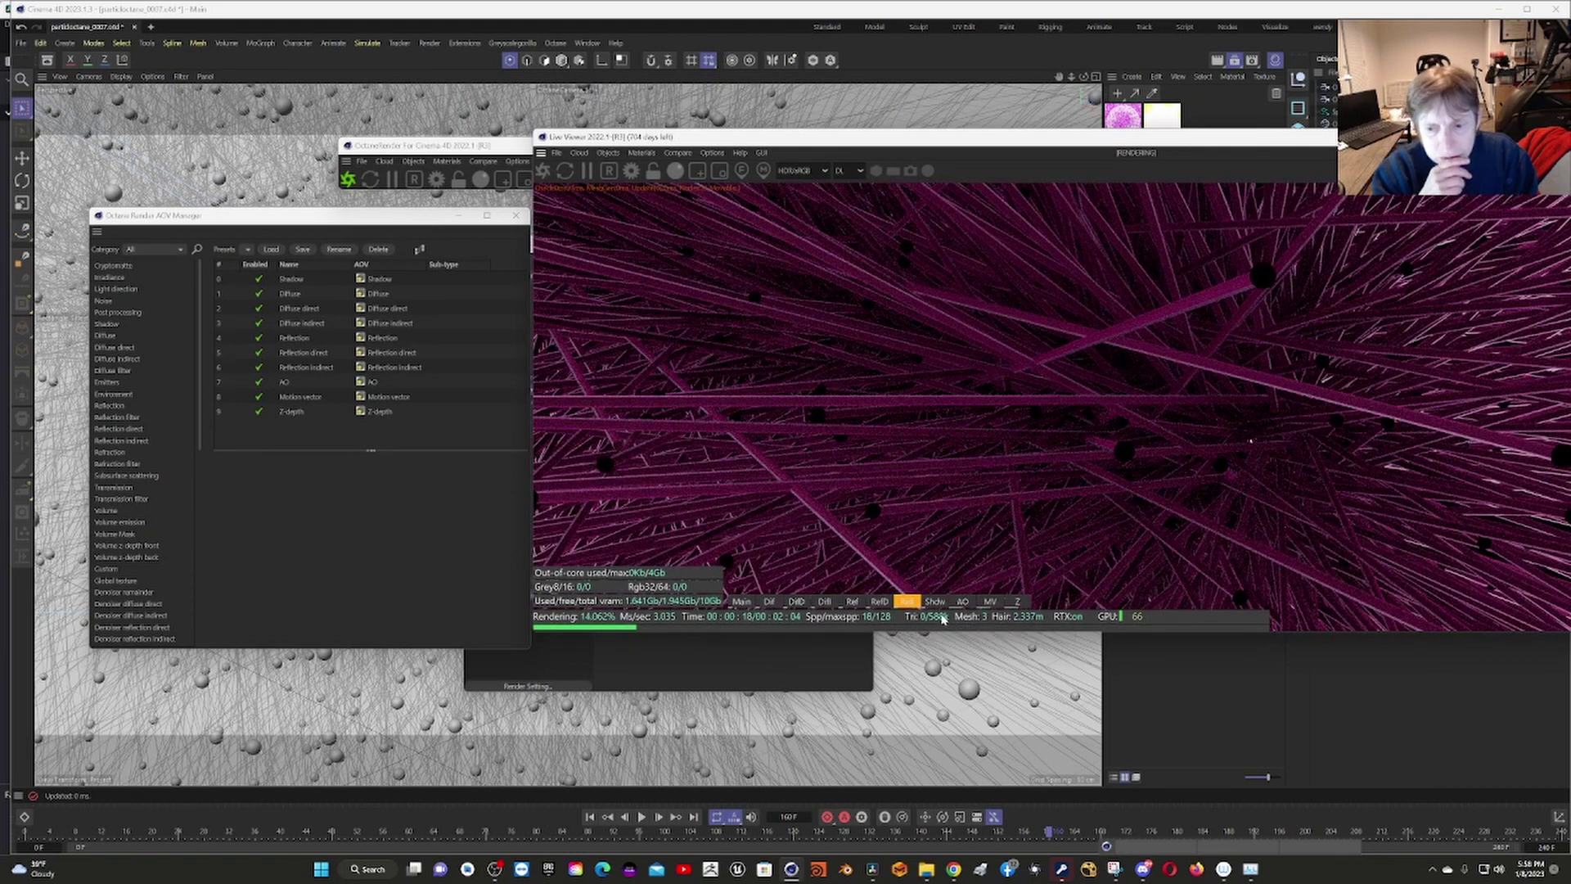
click(936, 603)
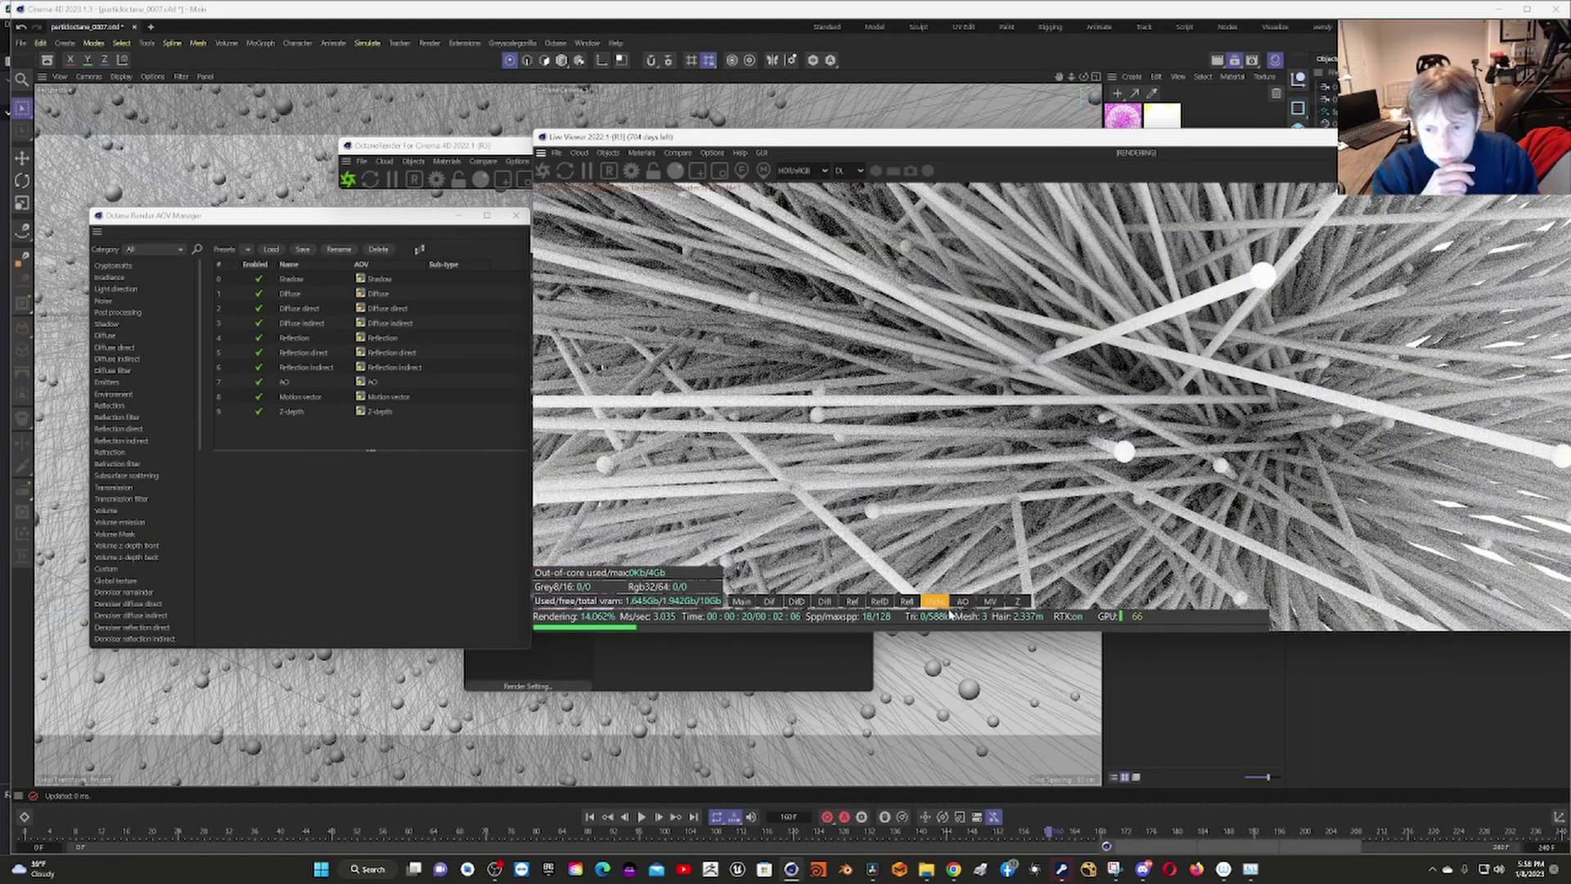
click(963, 602)
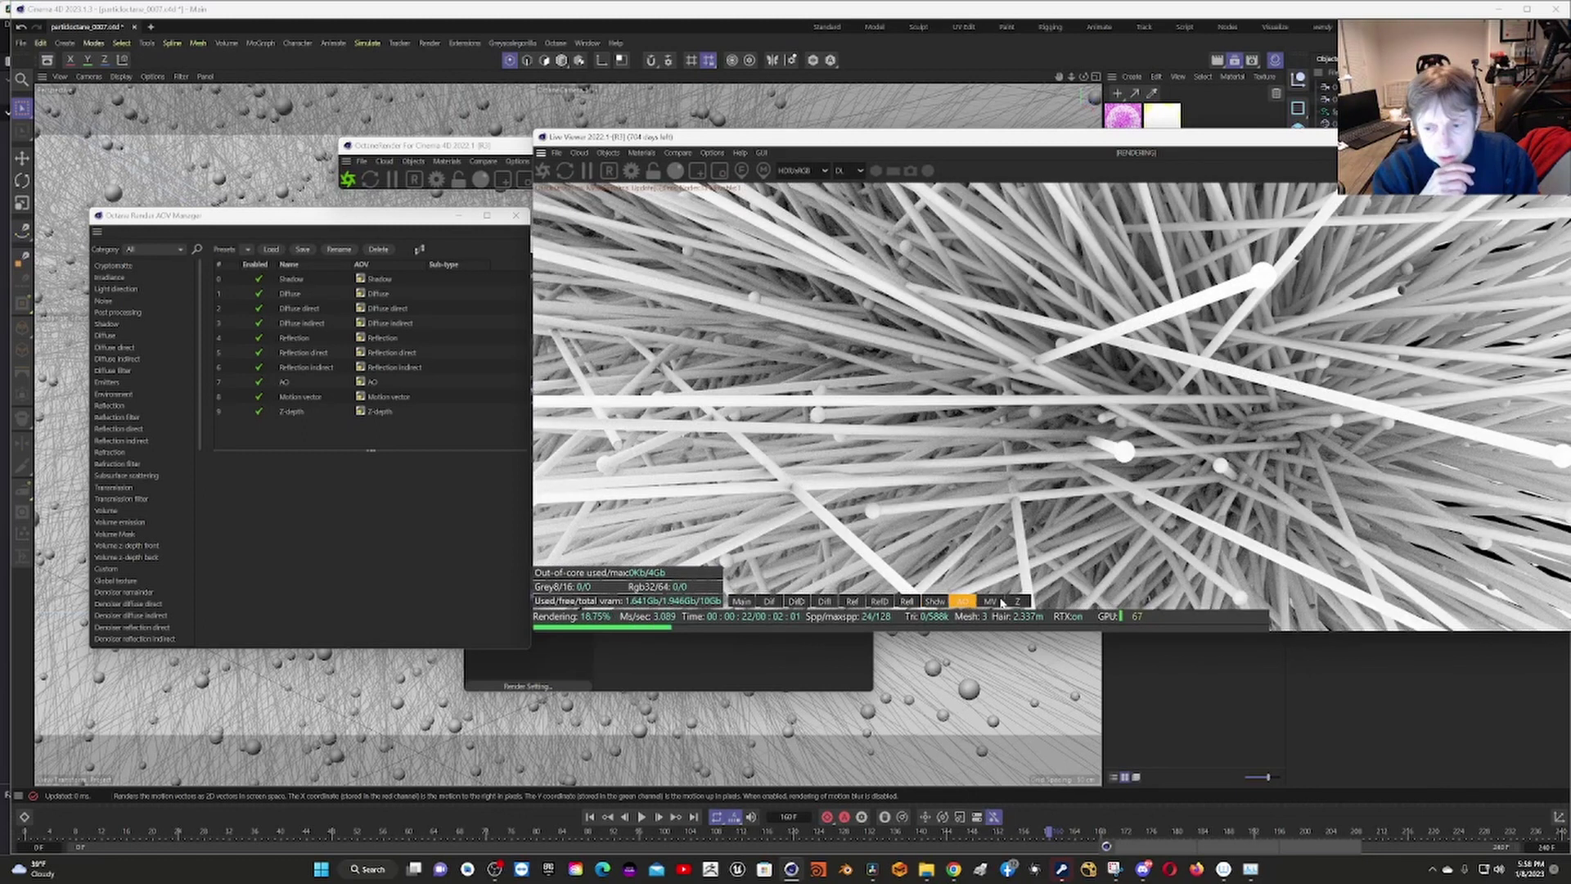
click(988, 603)
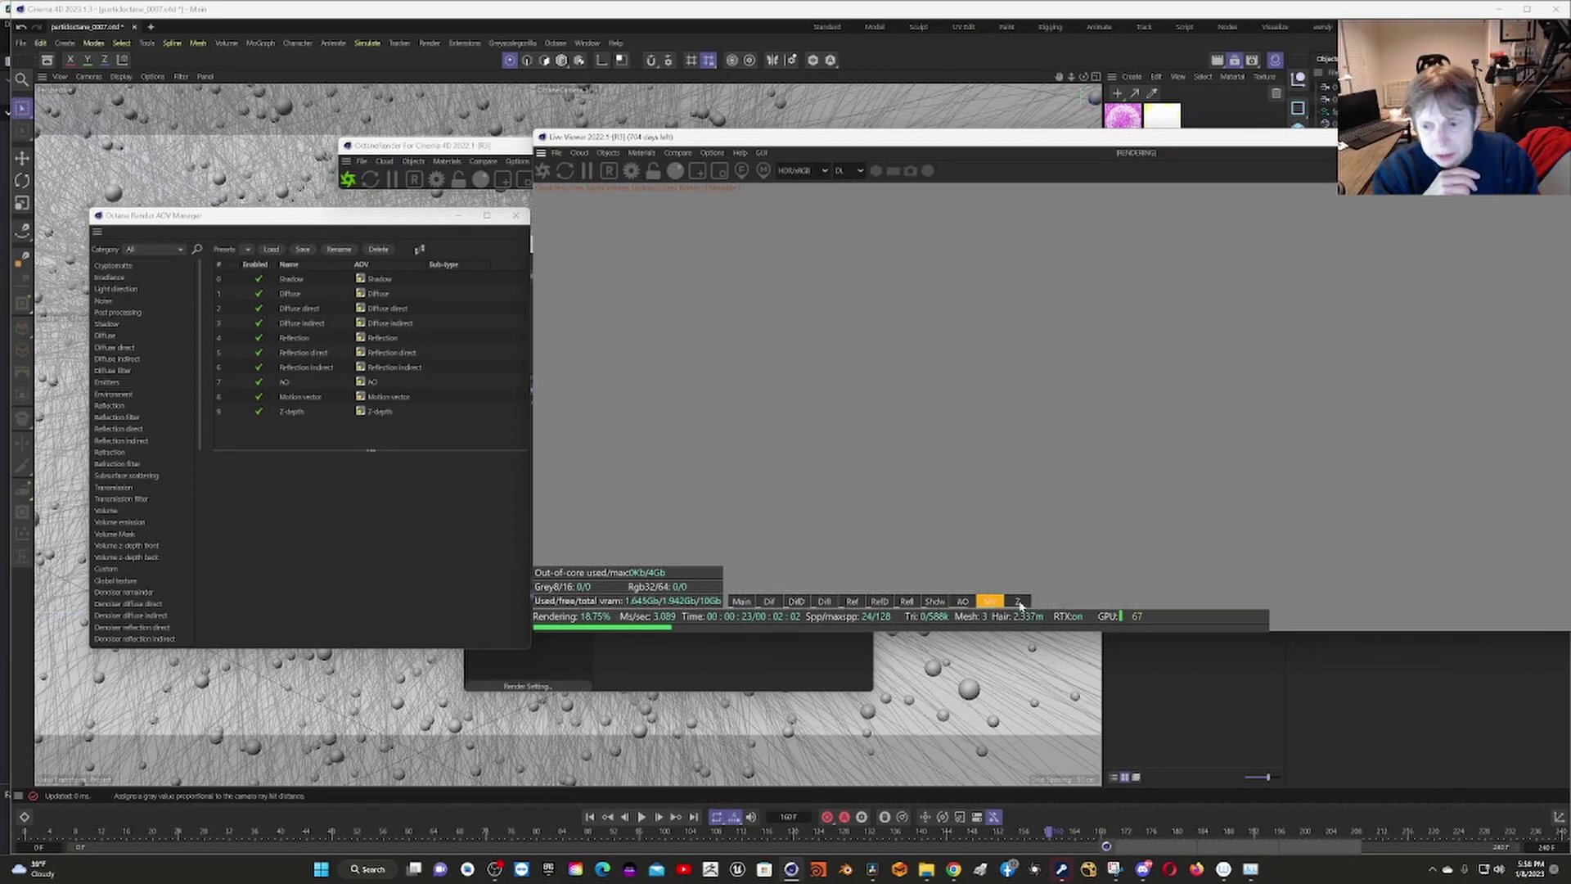
click(1019, 603)
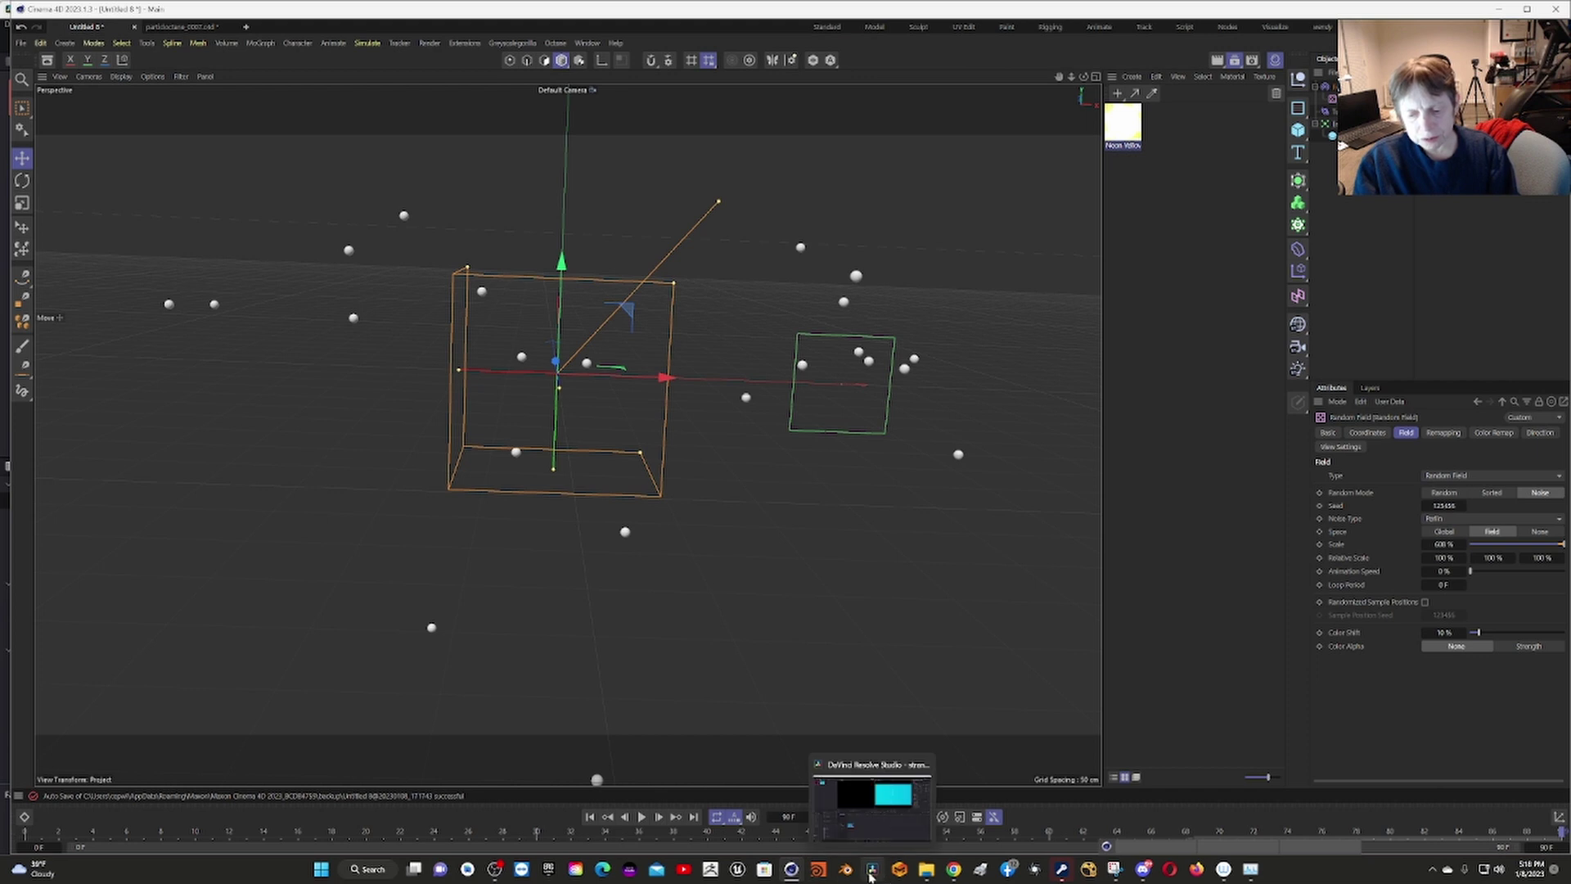
Bring DaVinci Resolve forward and scrub the timeline clip through its pink strand frames.
click(872, 871)
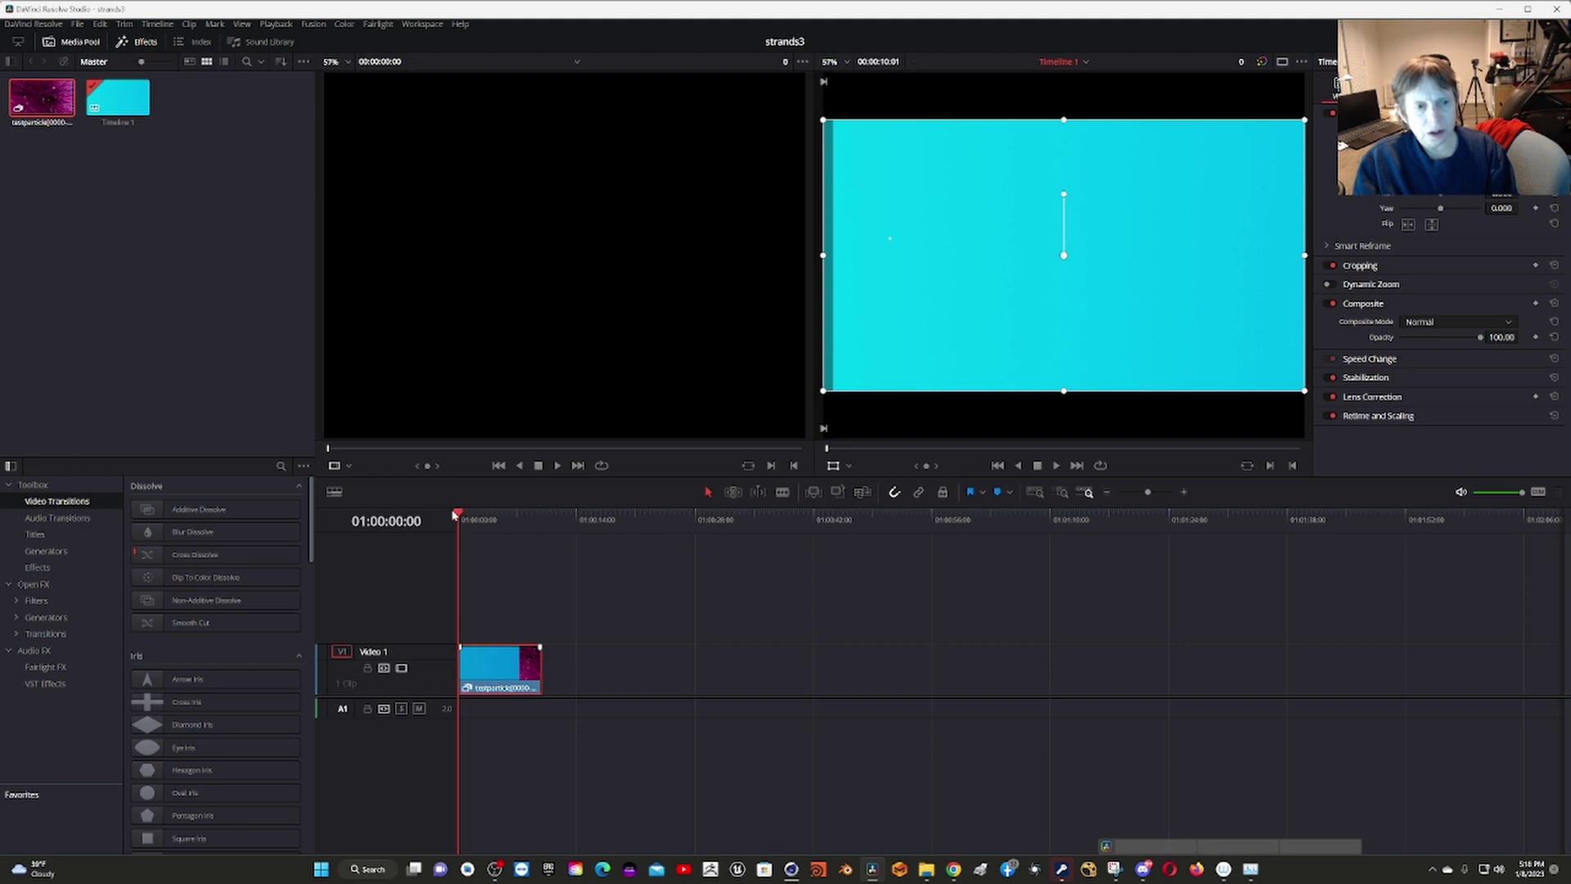
drag(459, 517, 464, 559)
mouse_move(462, 539)
mouse_down()
mouse_move(568, 544)
mouse_move(455, 532)
mouse_up()
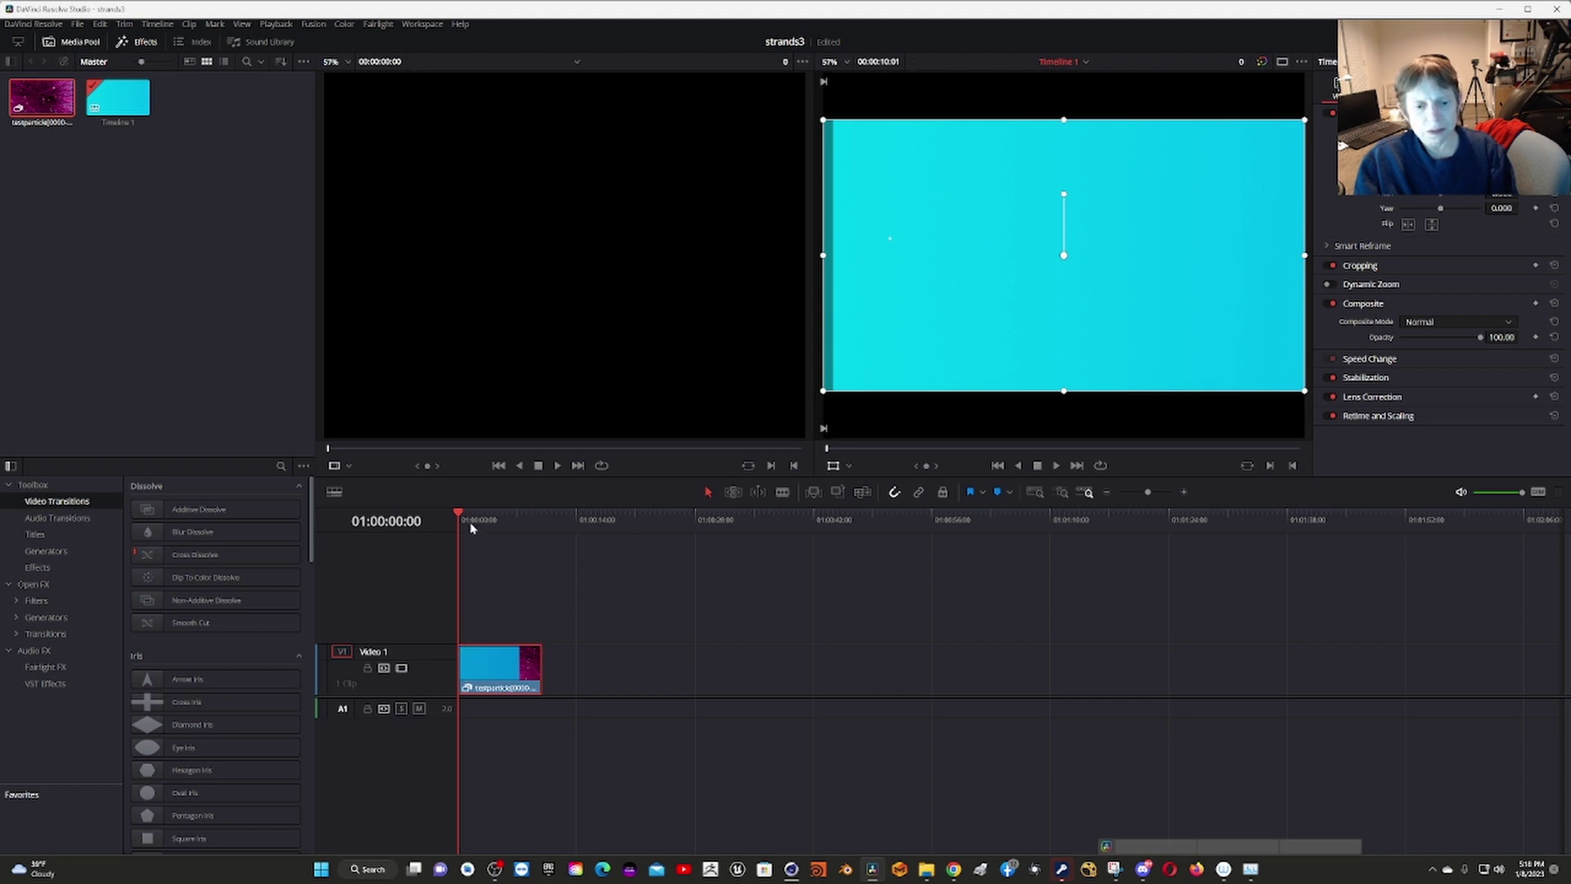
drag(459, 518, 458, 556)
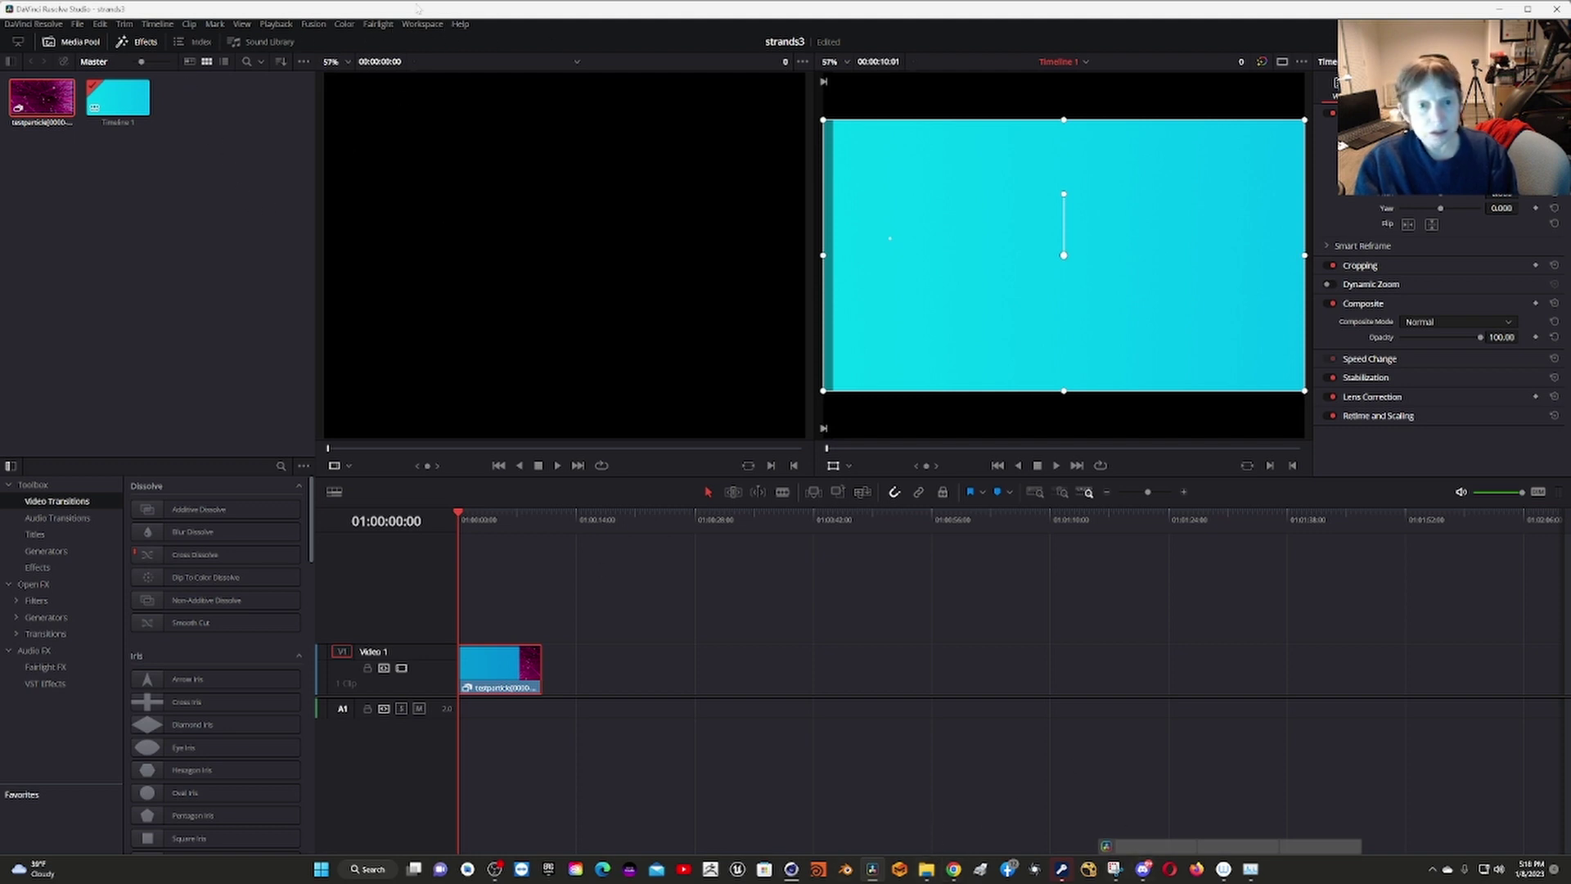
Switch to the Color page and scrub to a mid-clip pink strands frame.
click(433, 27)
mouse_move(483, 38)
click(612, 87)
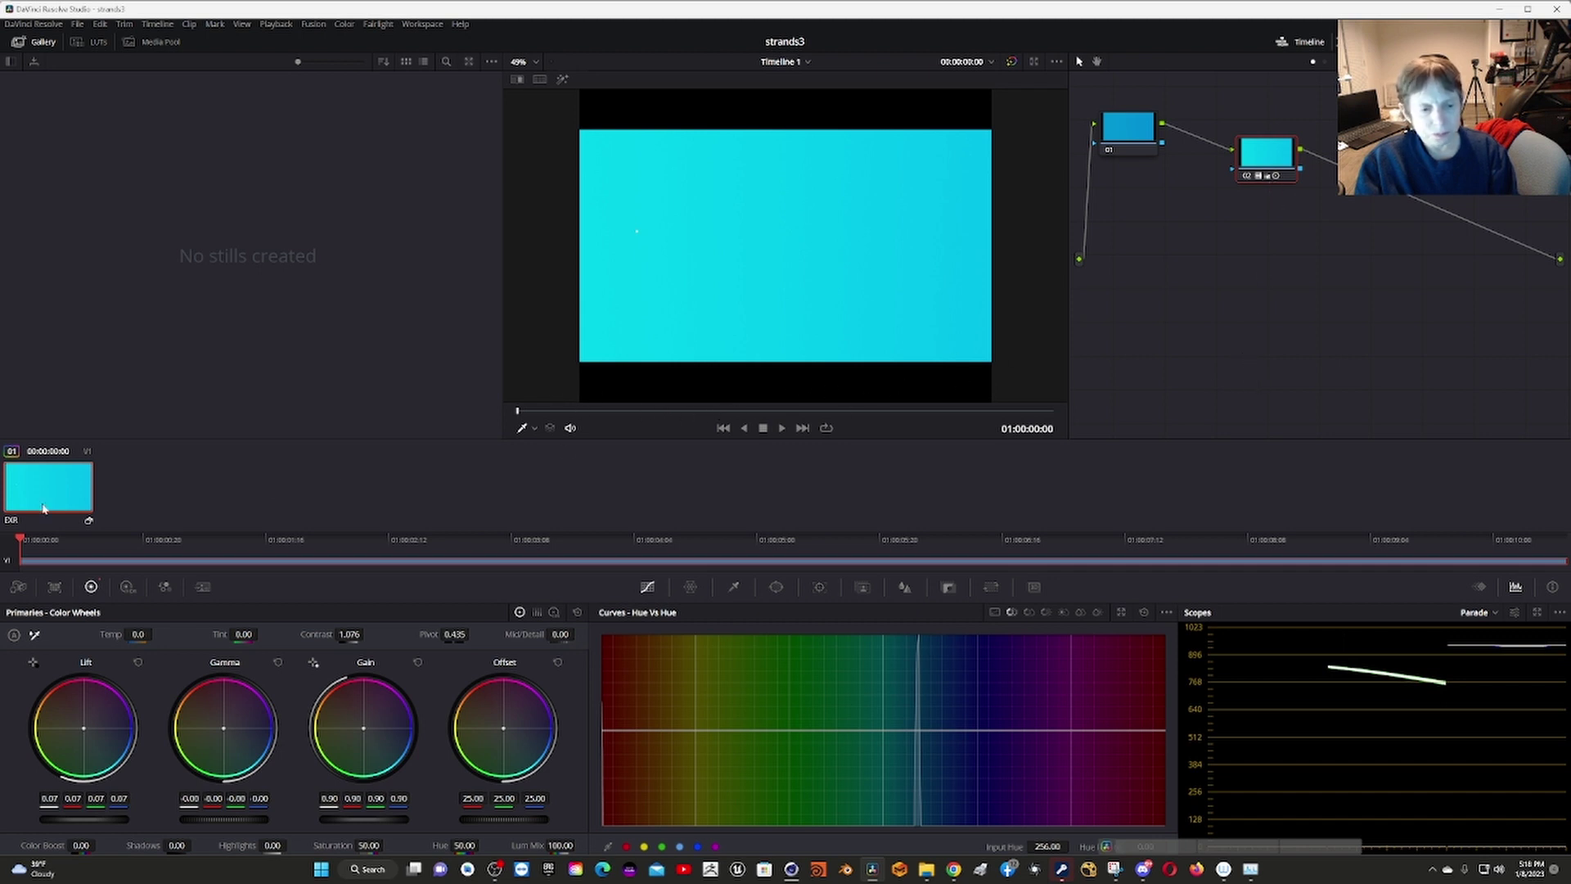
drag(22, 541, 950, 588)
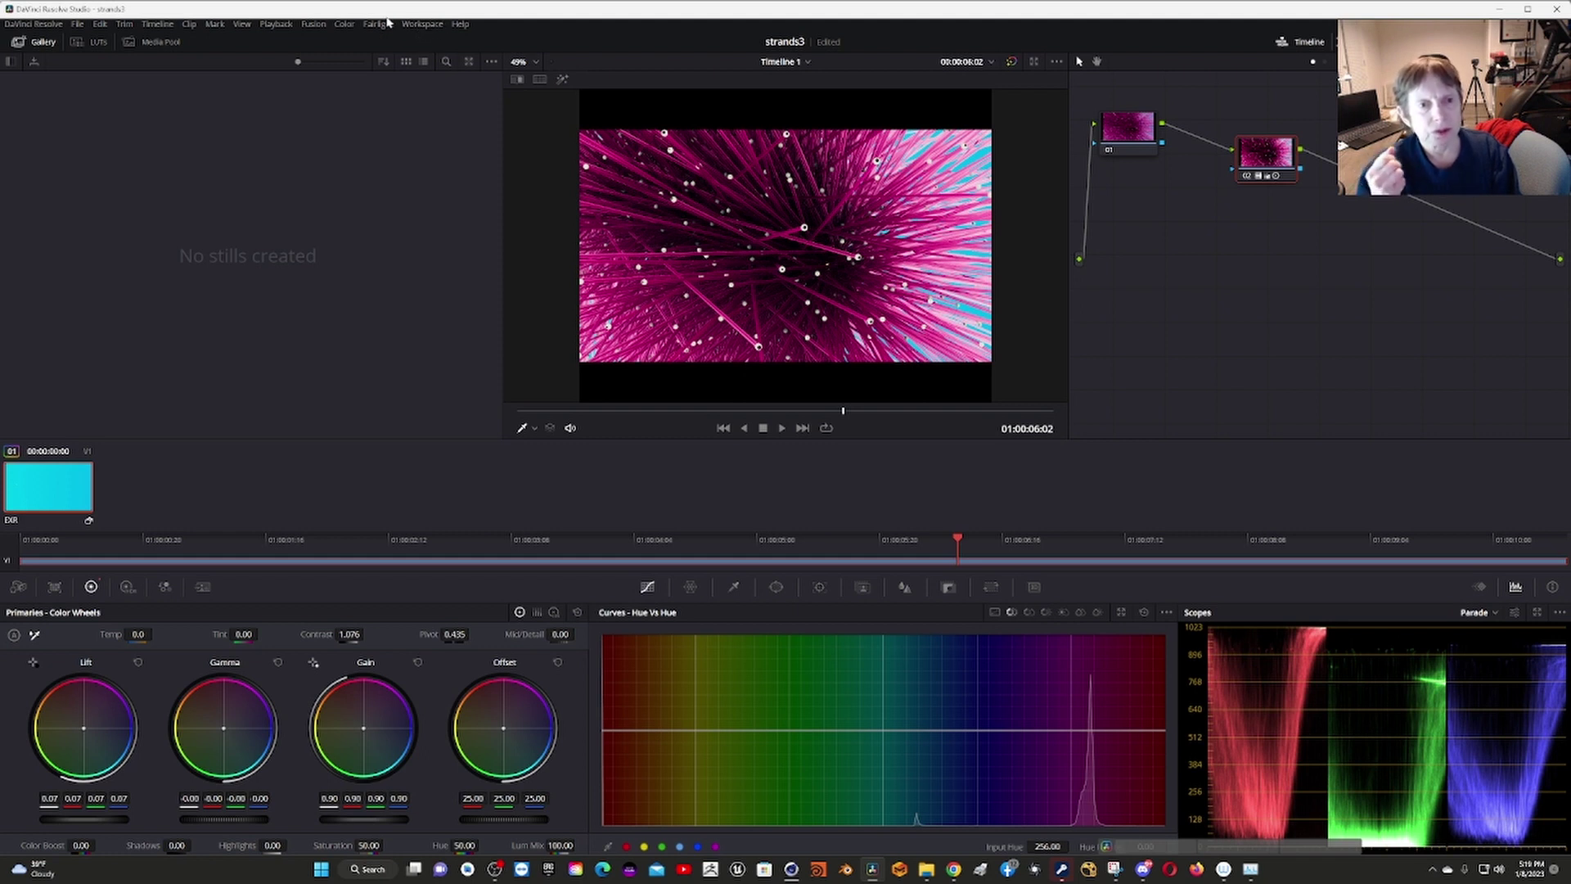
Switch back to the Edit page, then open and dismiss the timeline clip's context menu.
click(423, 25)
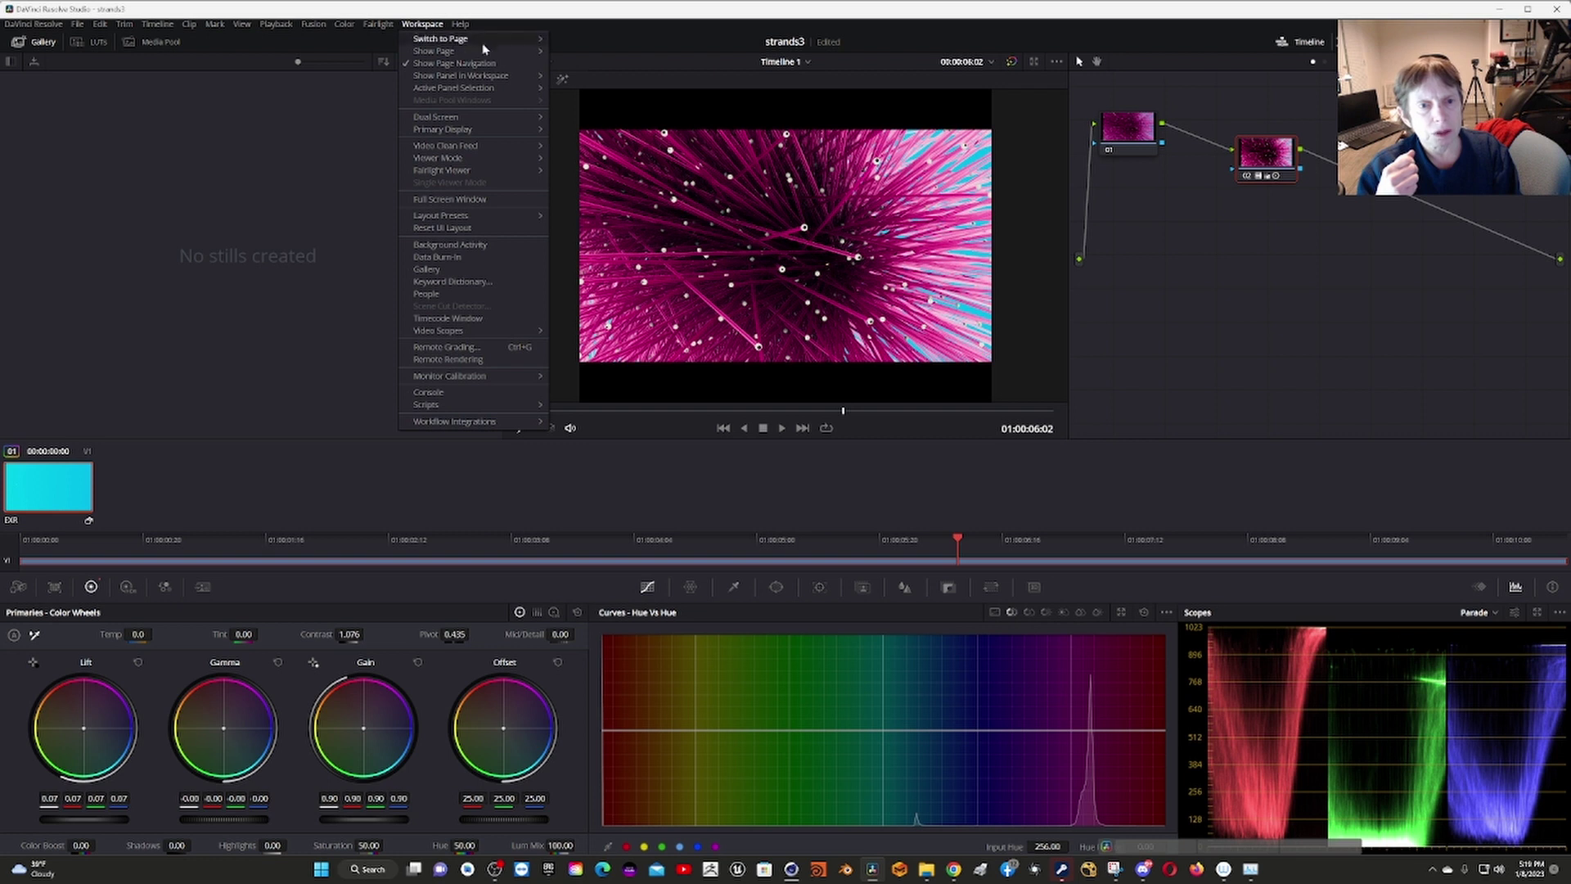
mouse_move(510, 45)
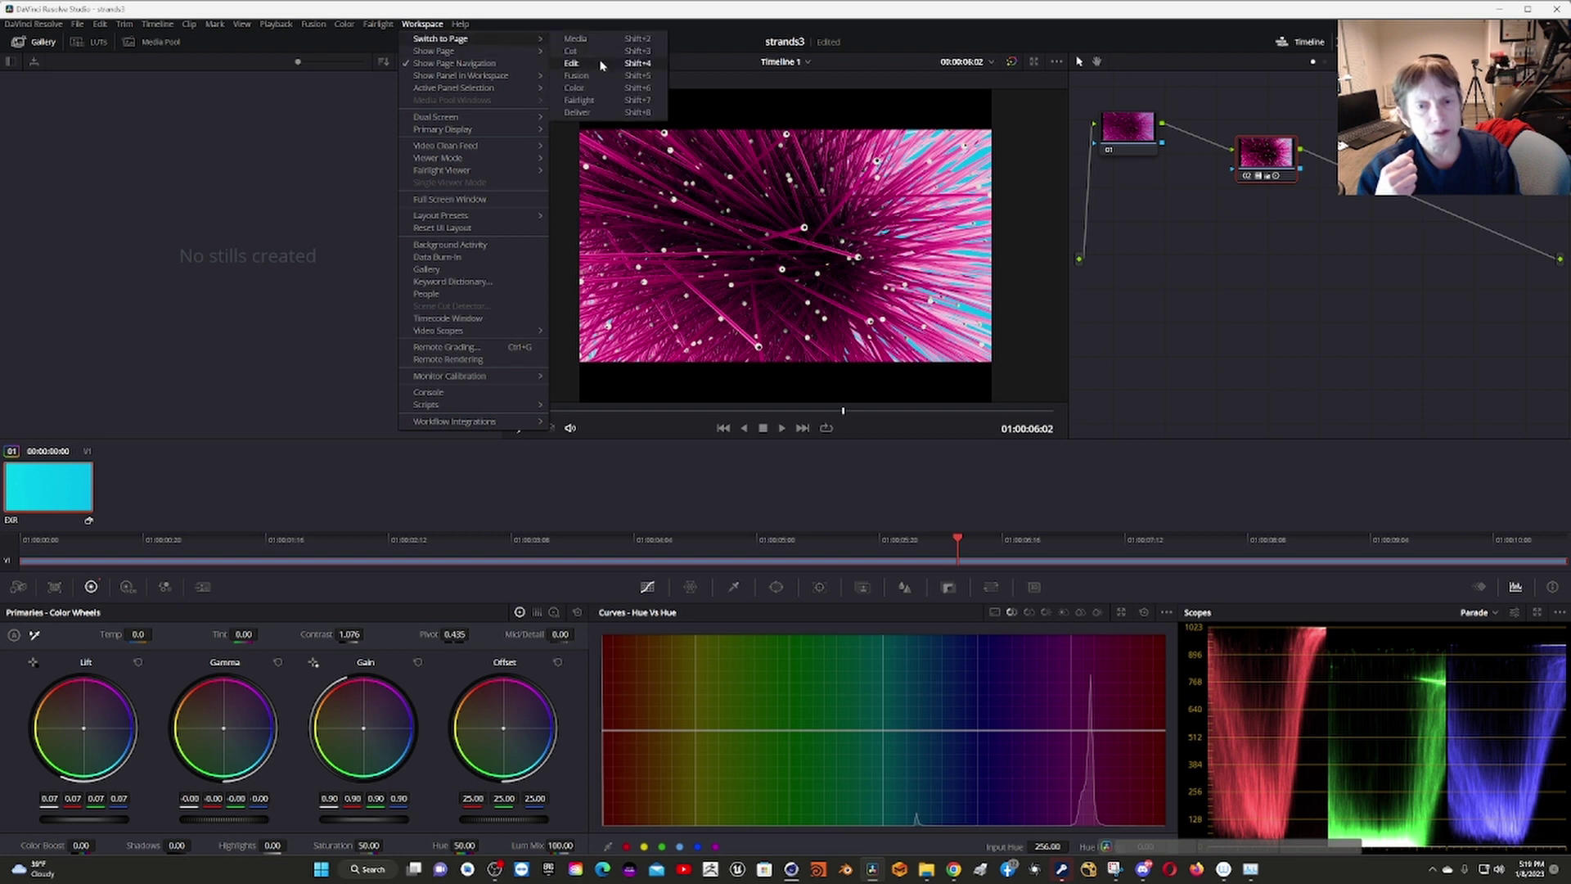
click(596, 63)
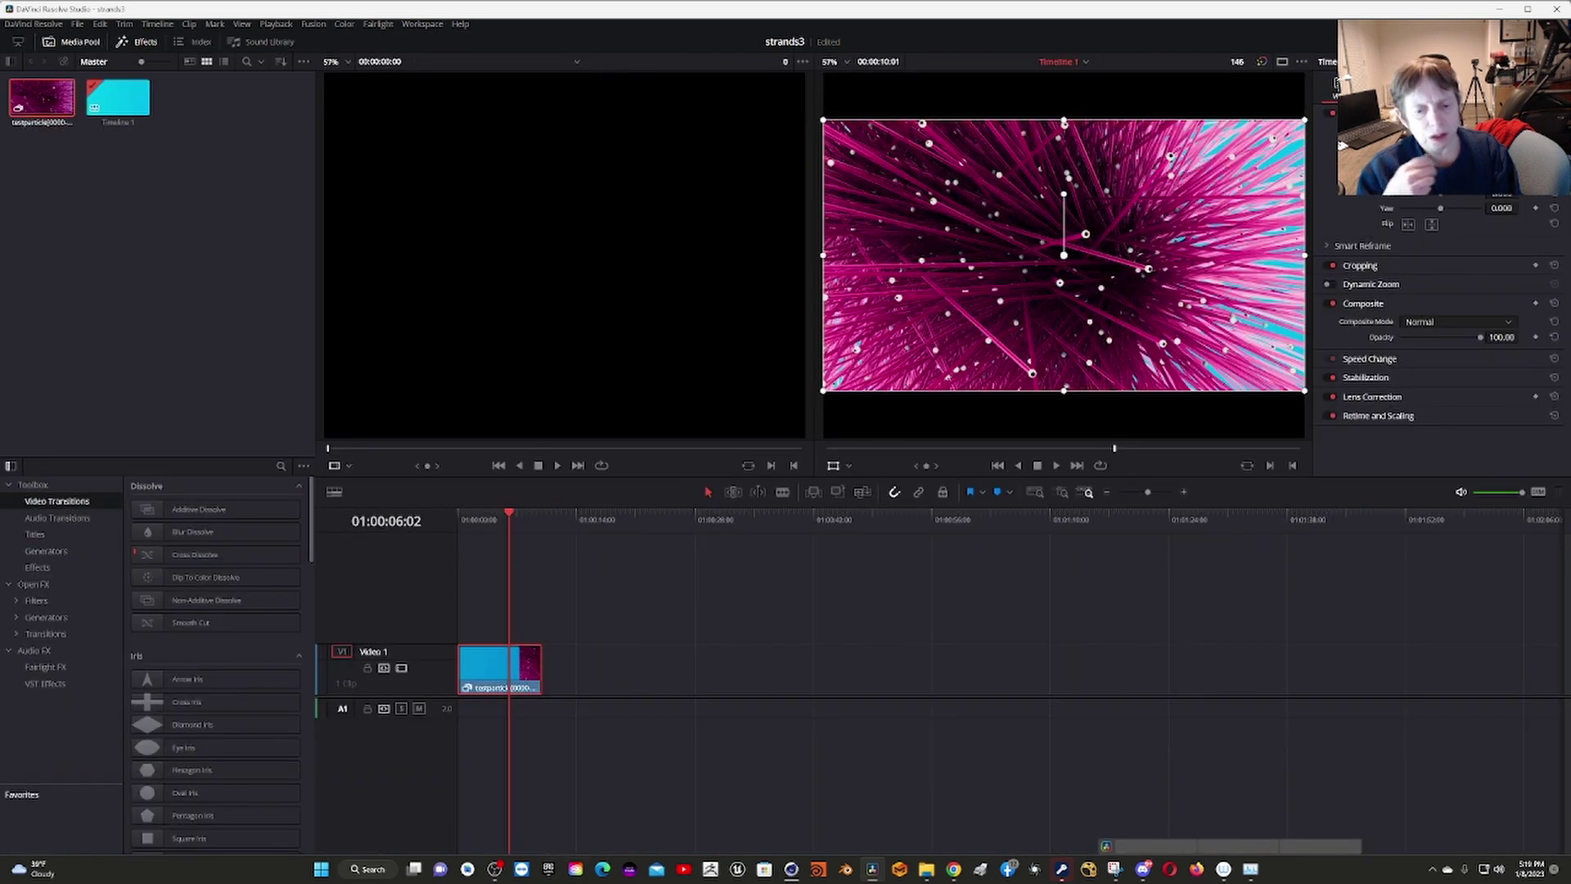
right_click(474, 667)
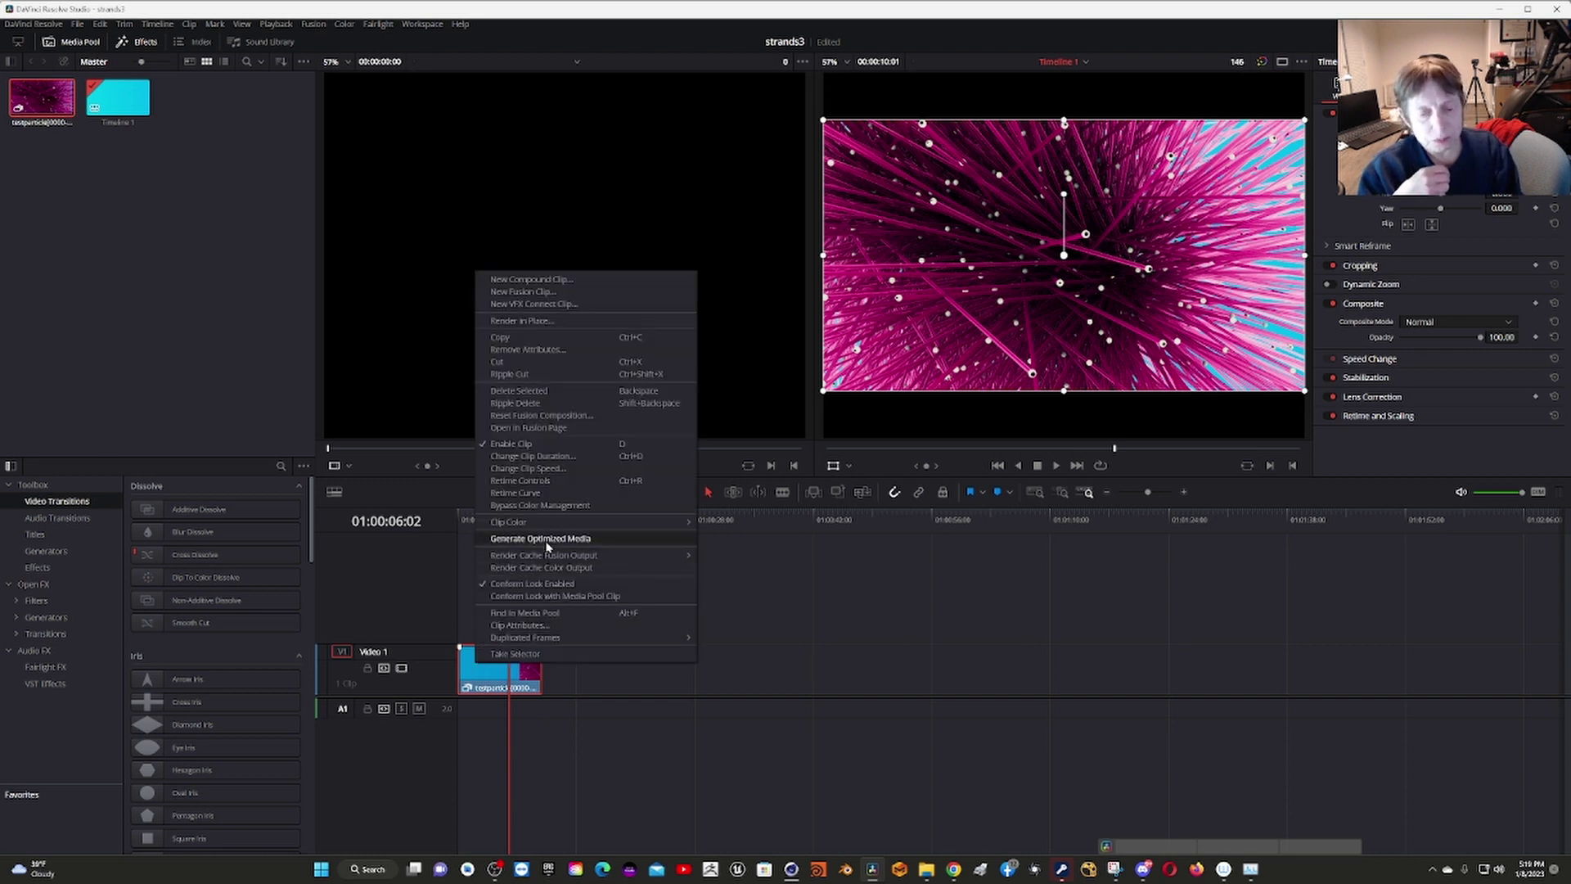
click(927, 620)
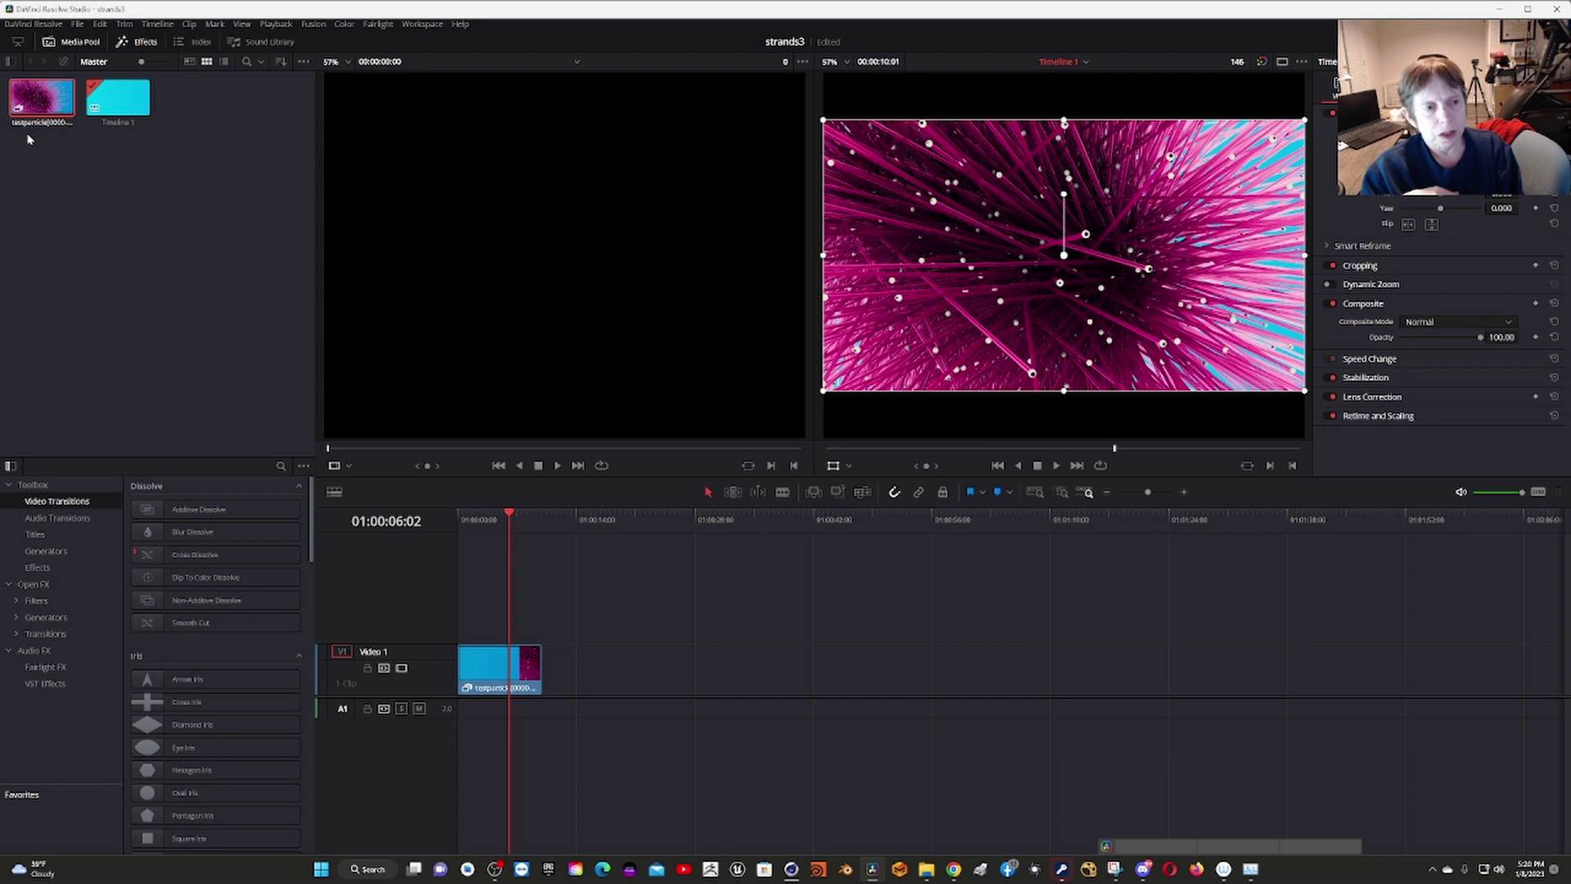
right_click(37, 97)
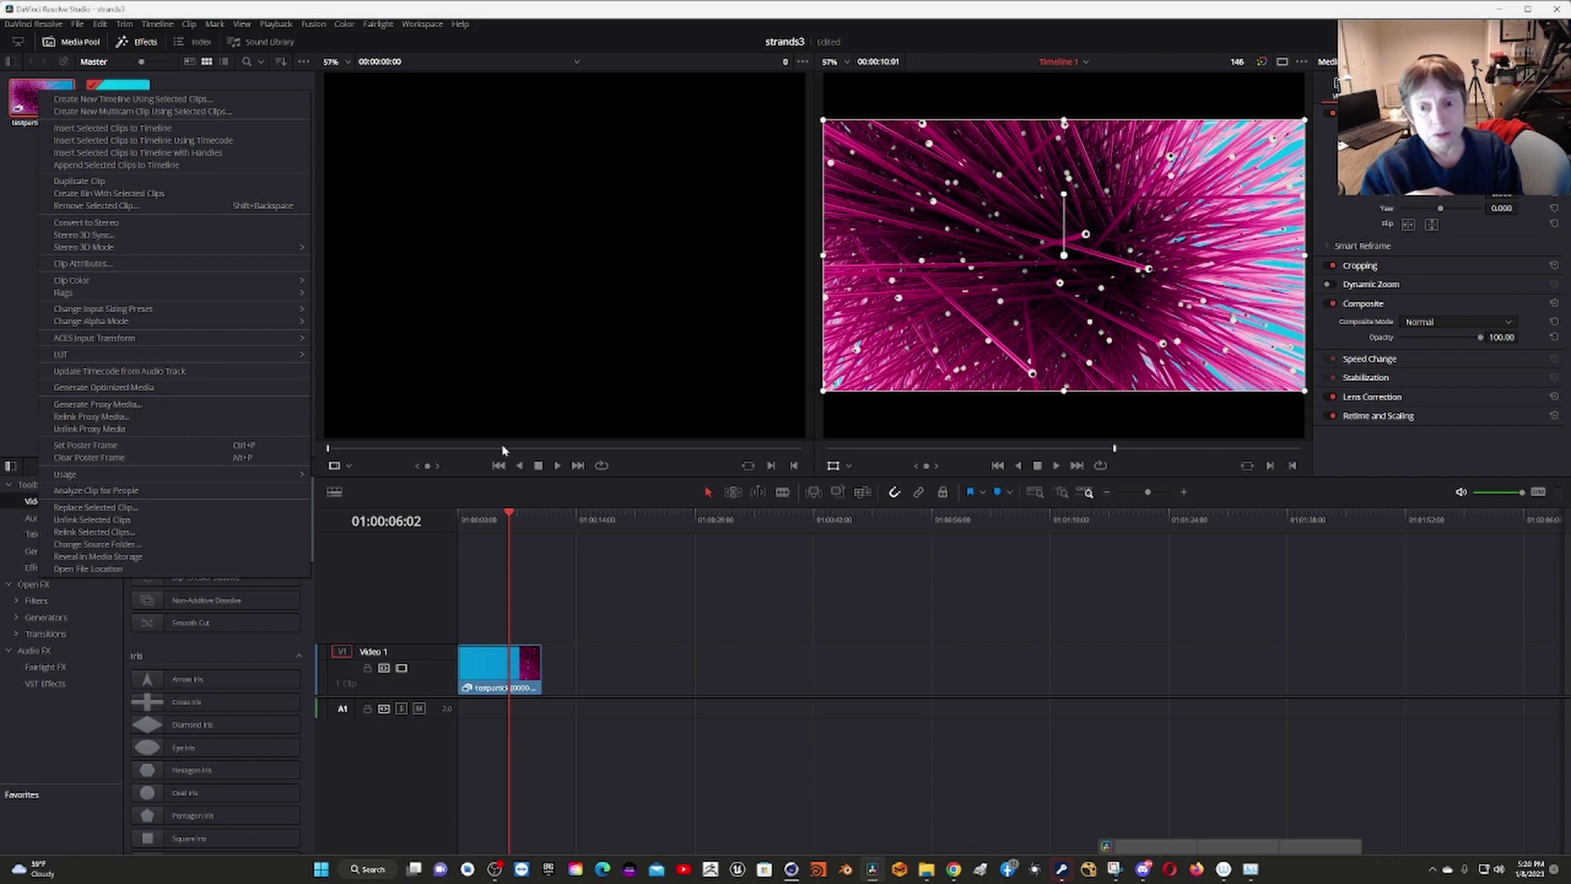
click(1109, 593)
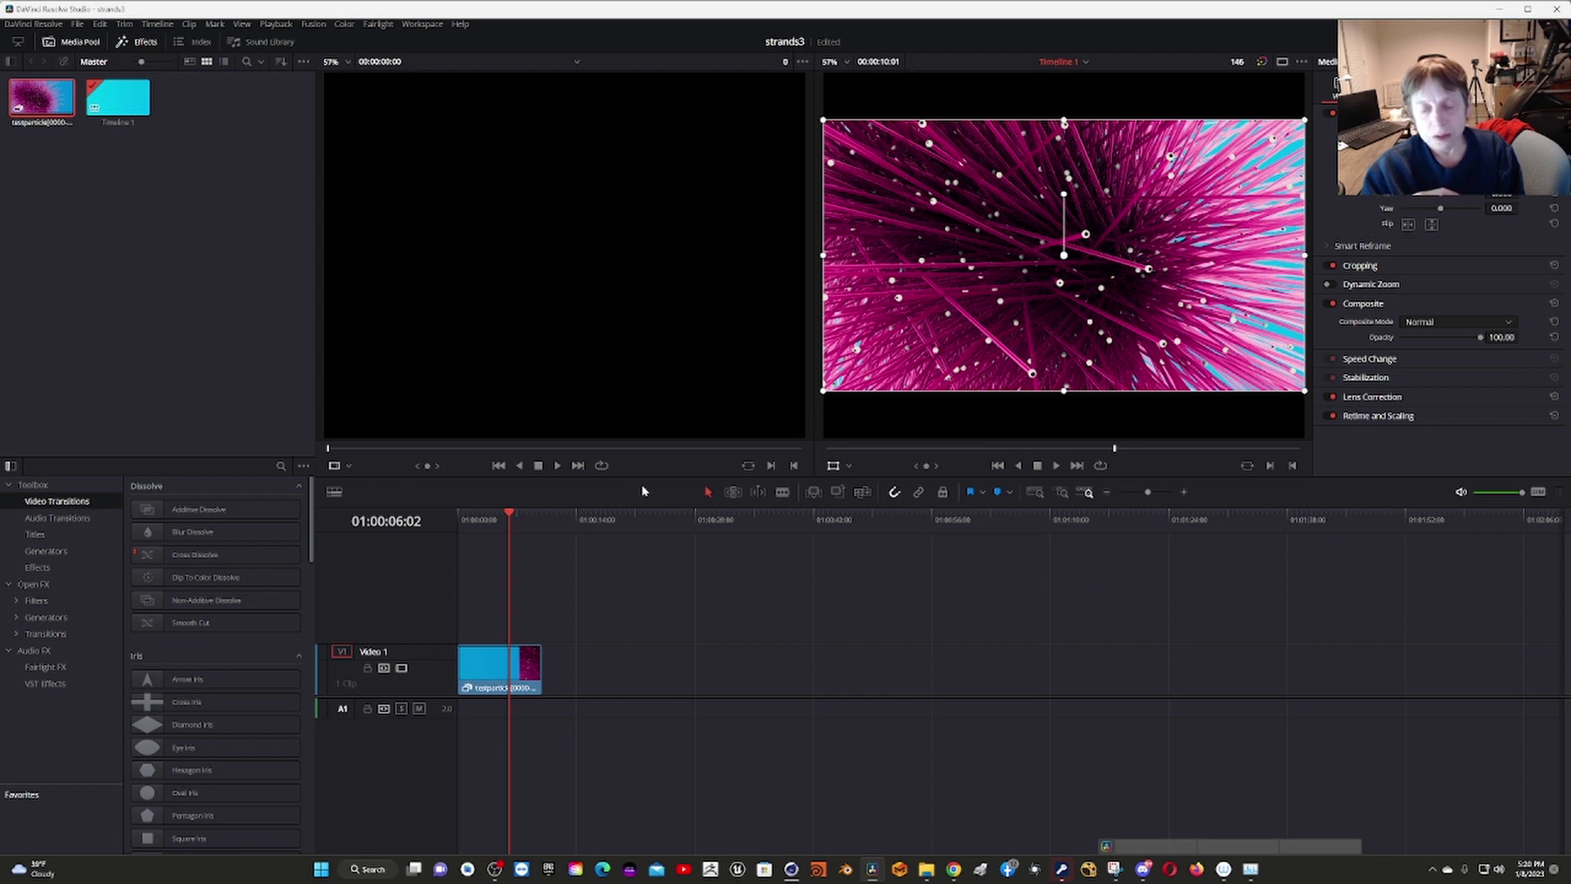
Return to the first frame, play the particle clip to its end, then scrub back mid-clip.
mouse_move(790, 872)
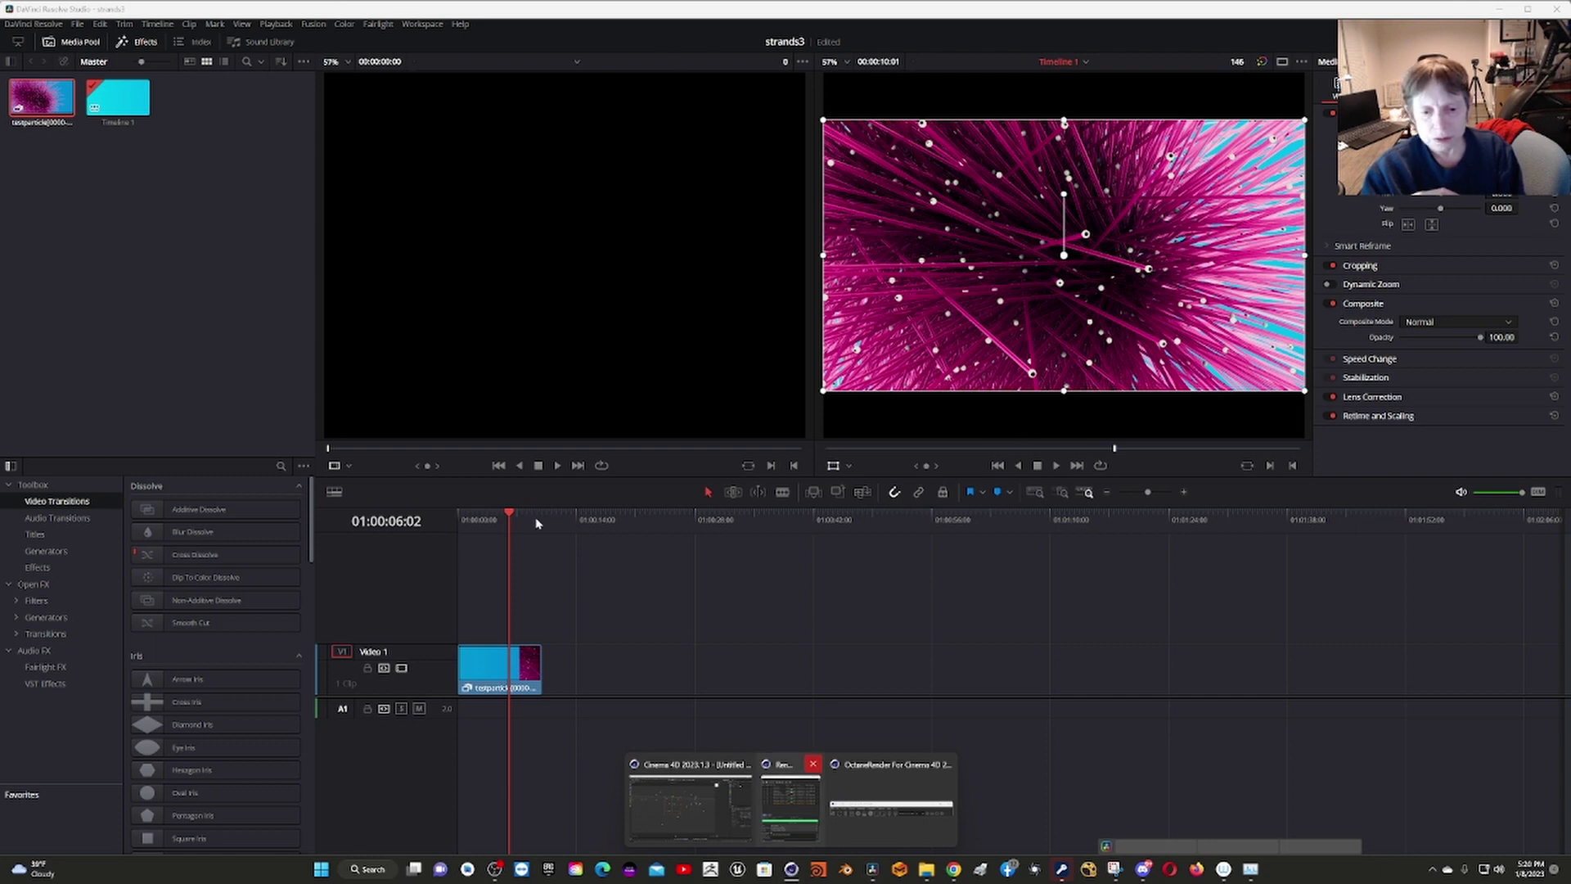
drag(513, 517, 528, 555)
key(space)
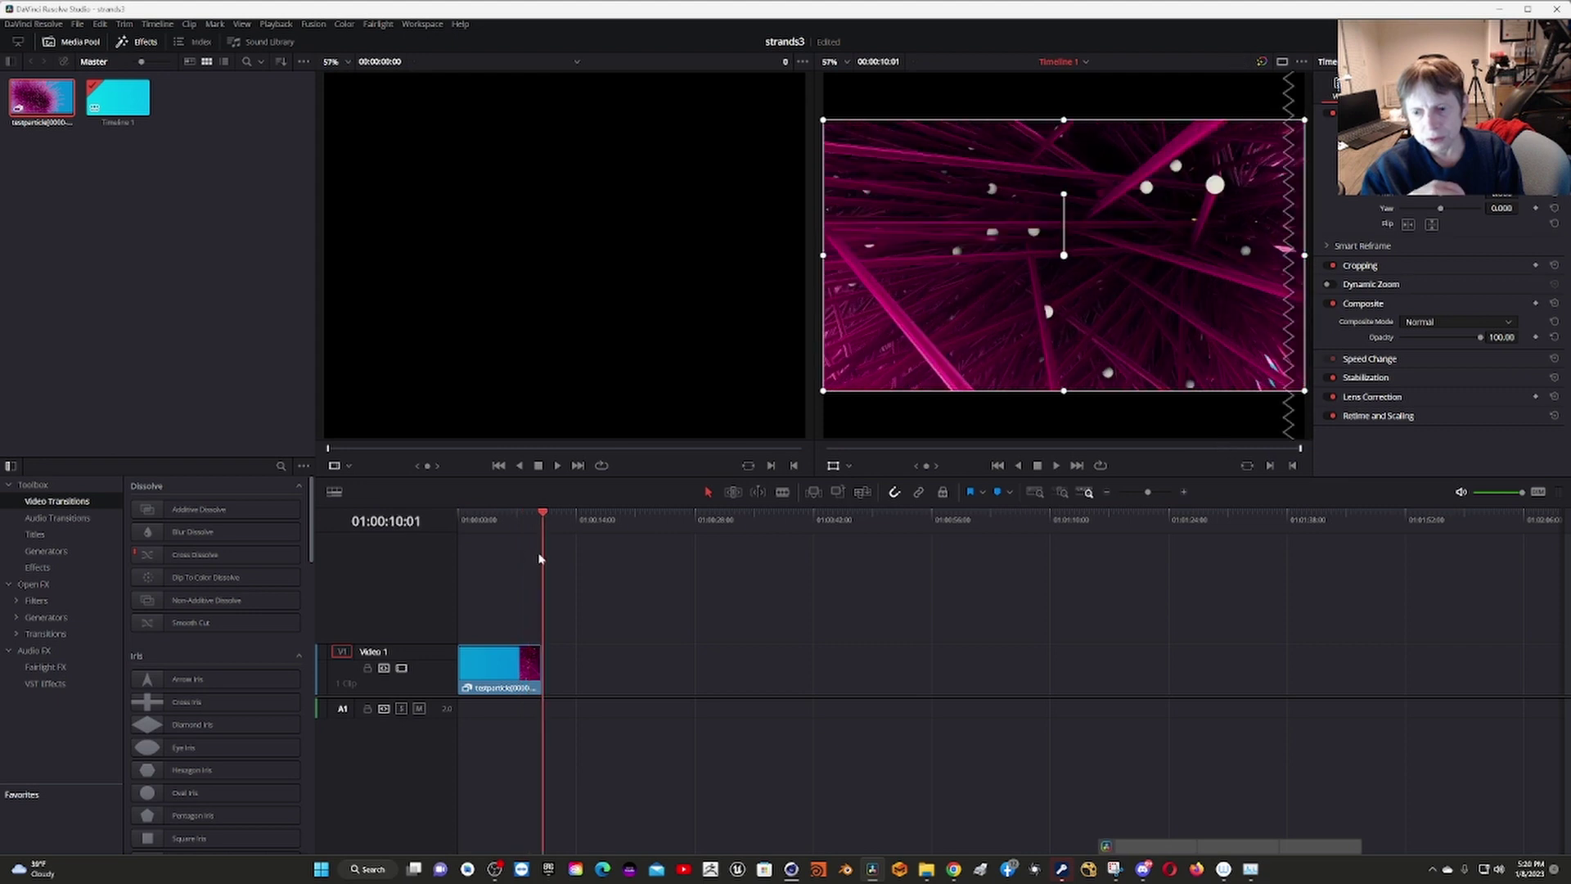
drag(547, 560, 459, 625)
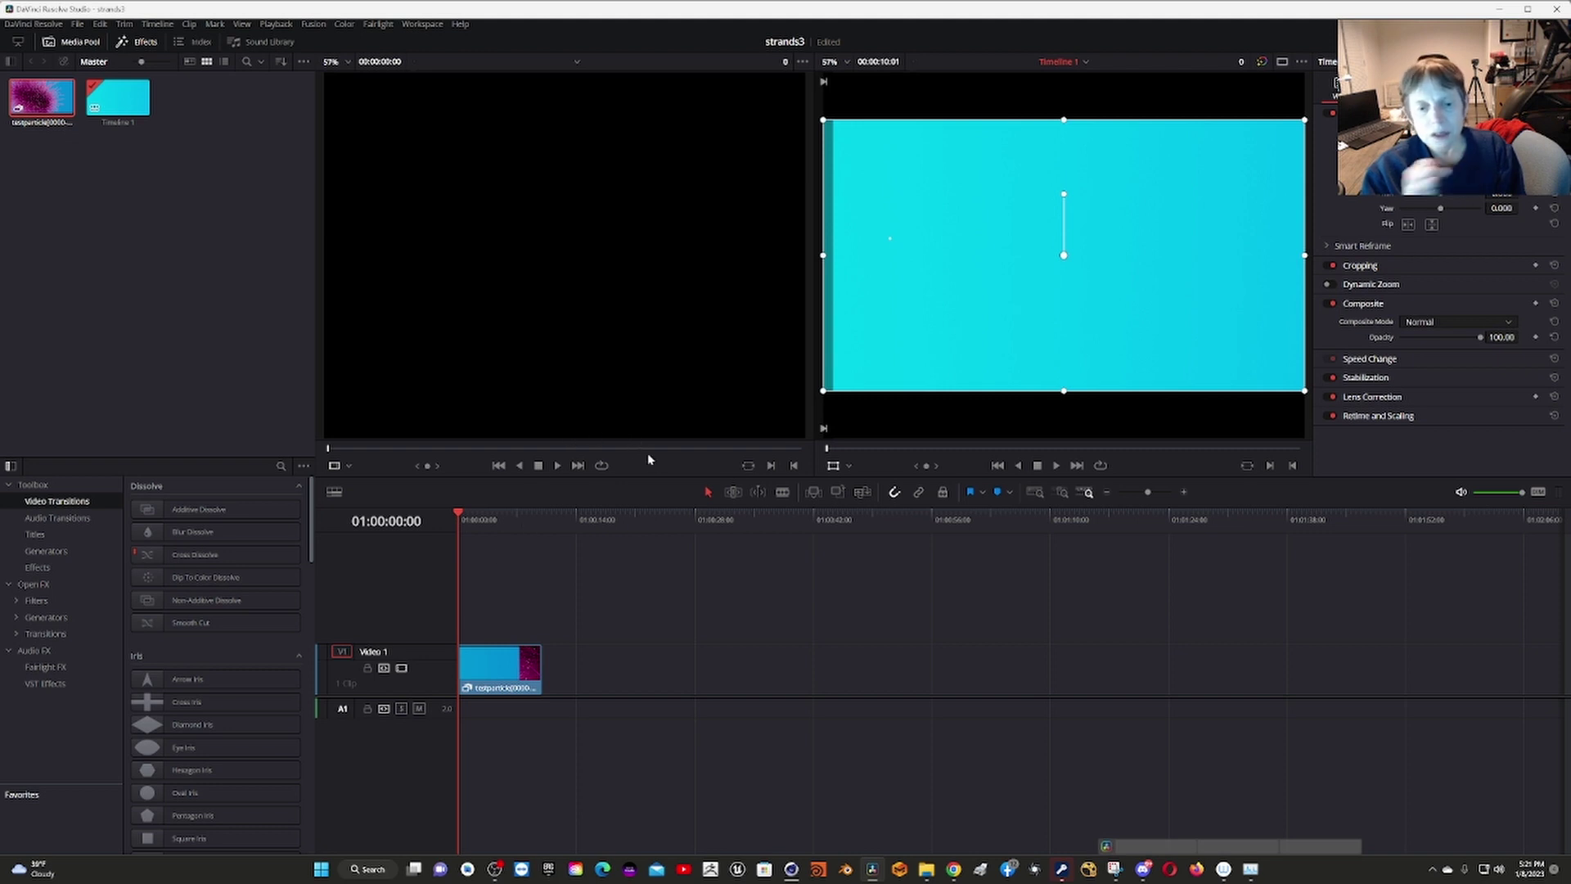